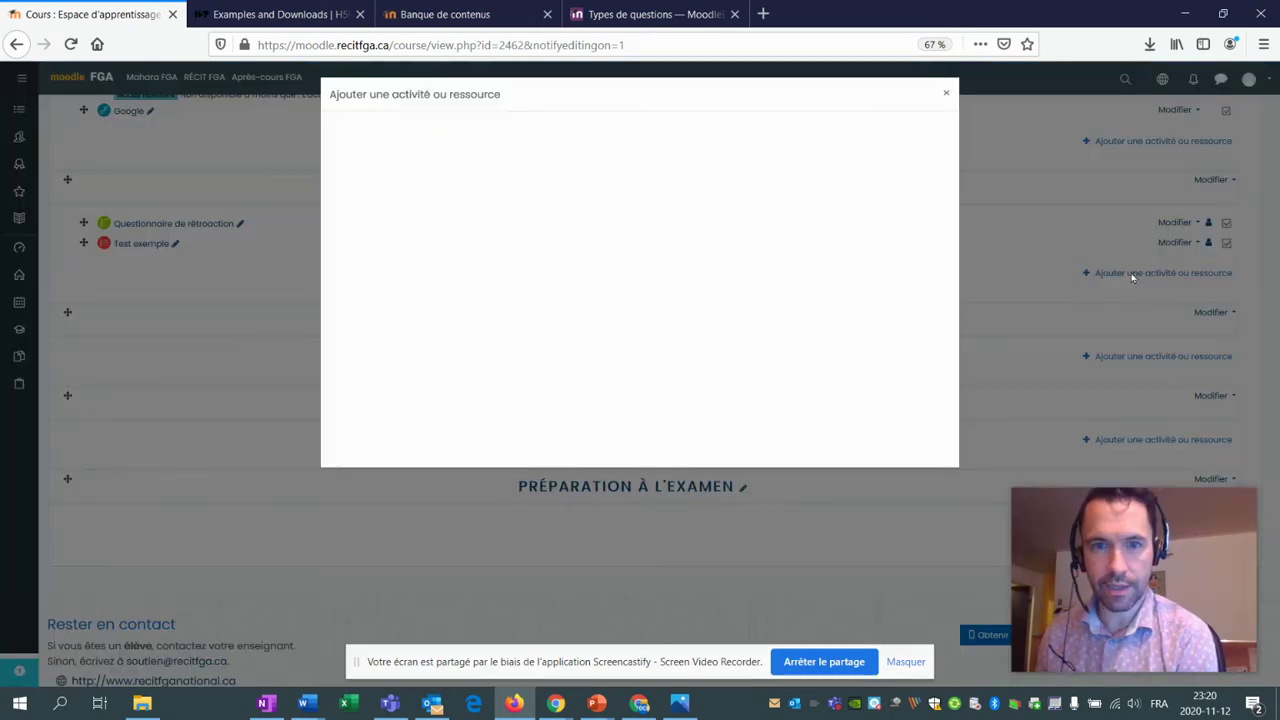
Add a Test activity to Module 1 and name it "Test de présentation".
click(495, 164)
click(586, 265)
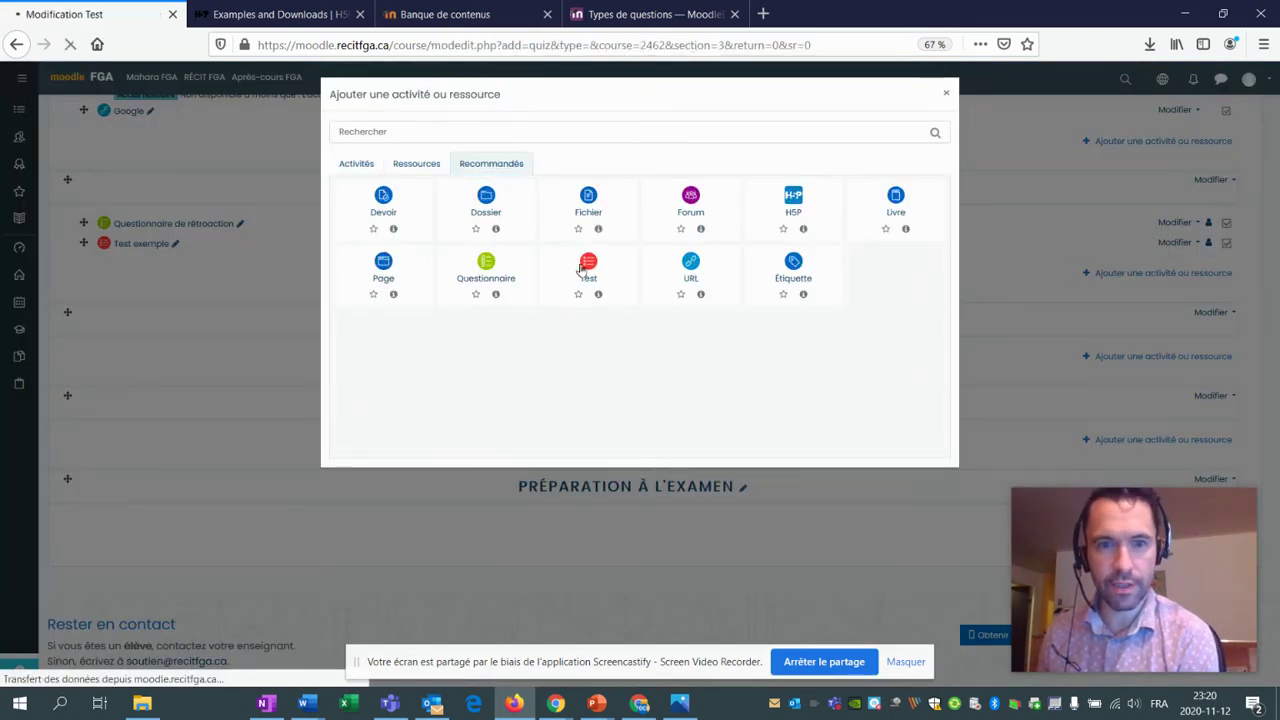
click(540, 283)
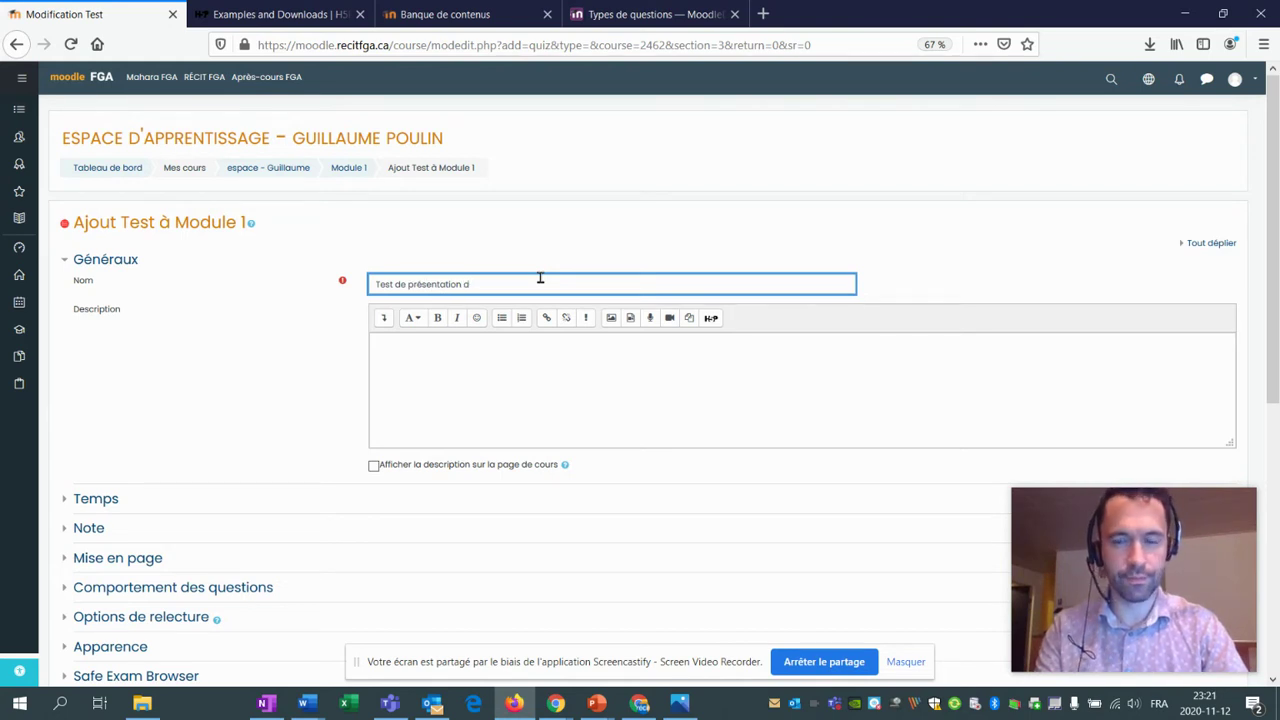
click(252, 346)
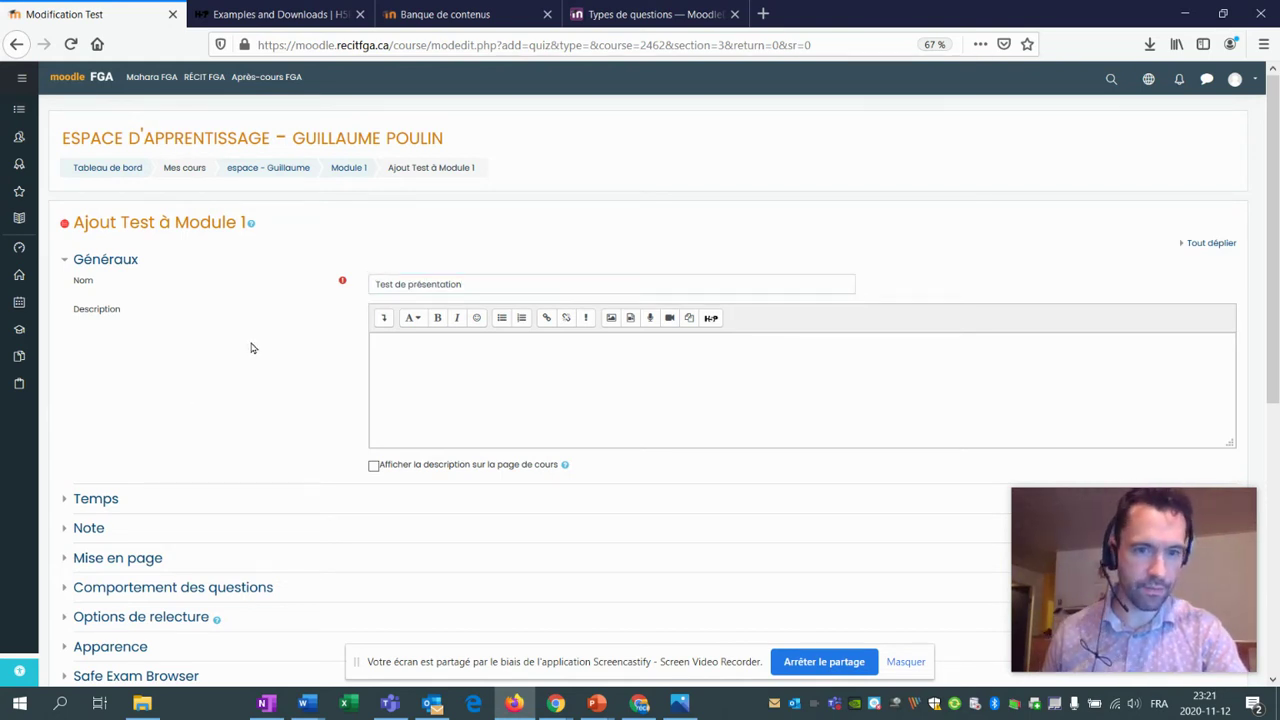
Expand the Temps settings, and under Note set the passing grade (Note pour passer) to 6.
scroll(200, 340, down, 3)
click(96, 318)
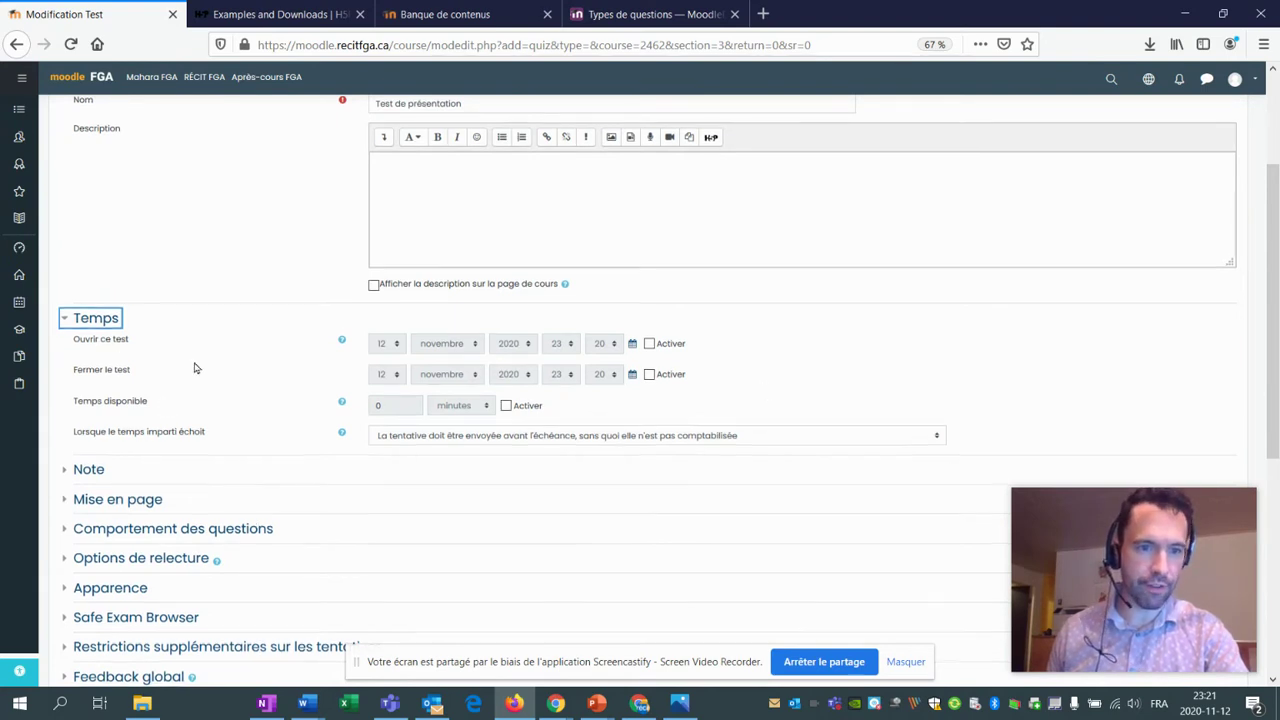
scroll(300, 350, down, 2)
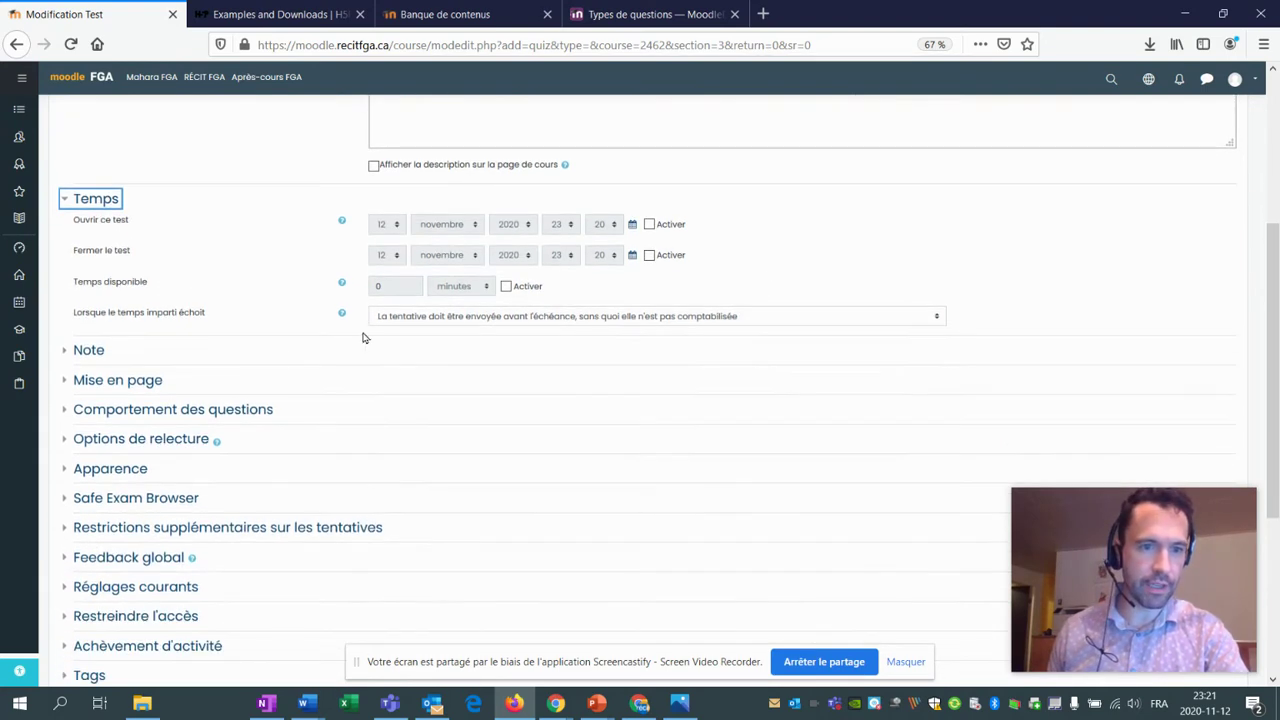
click(92, 355)
click(431, 407)
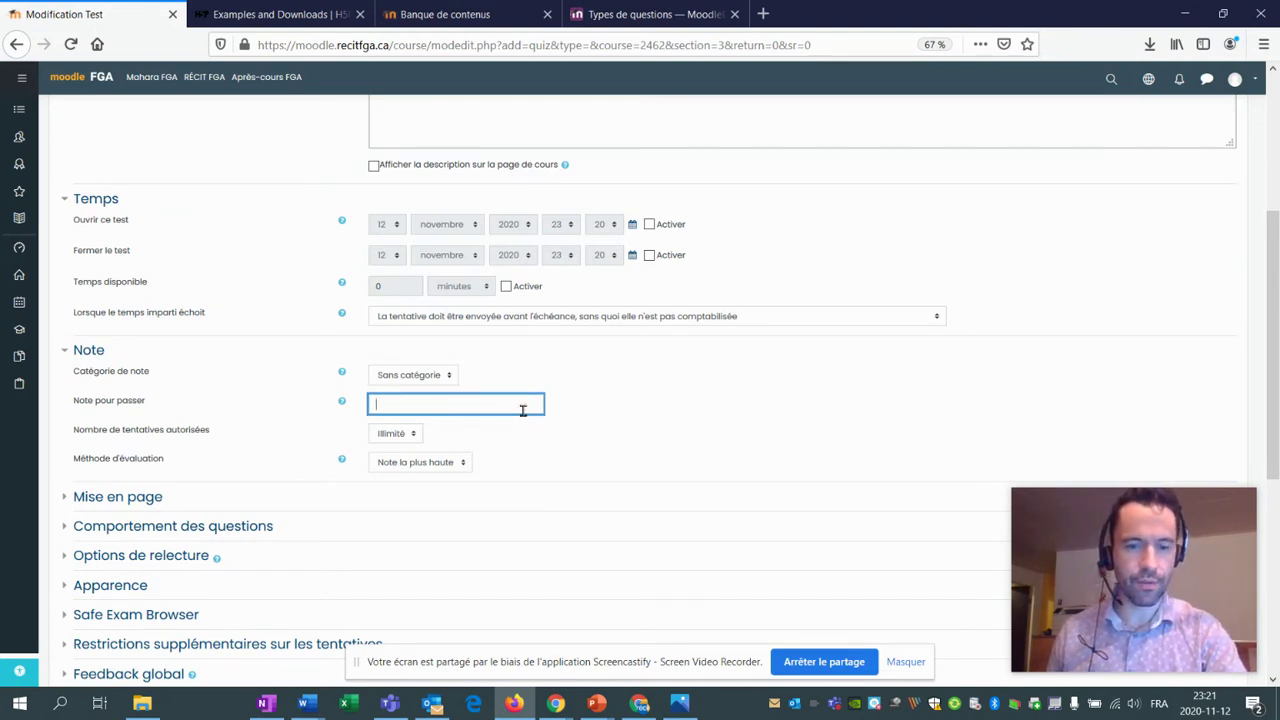
text(6)
drag(668, 391, 694, 388)
scroll(652, 380, down, 2)
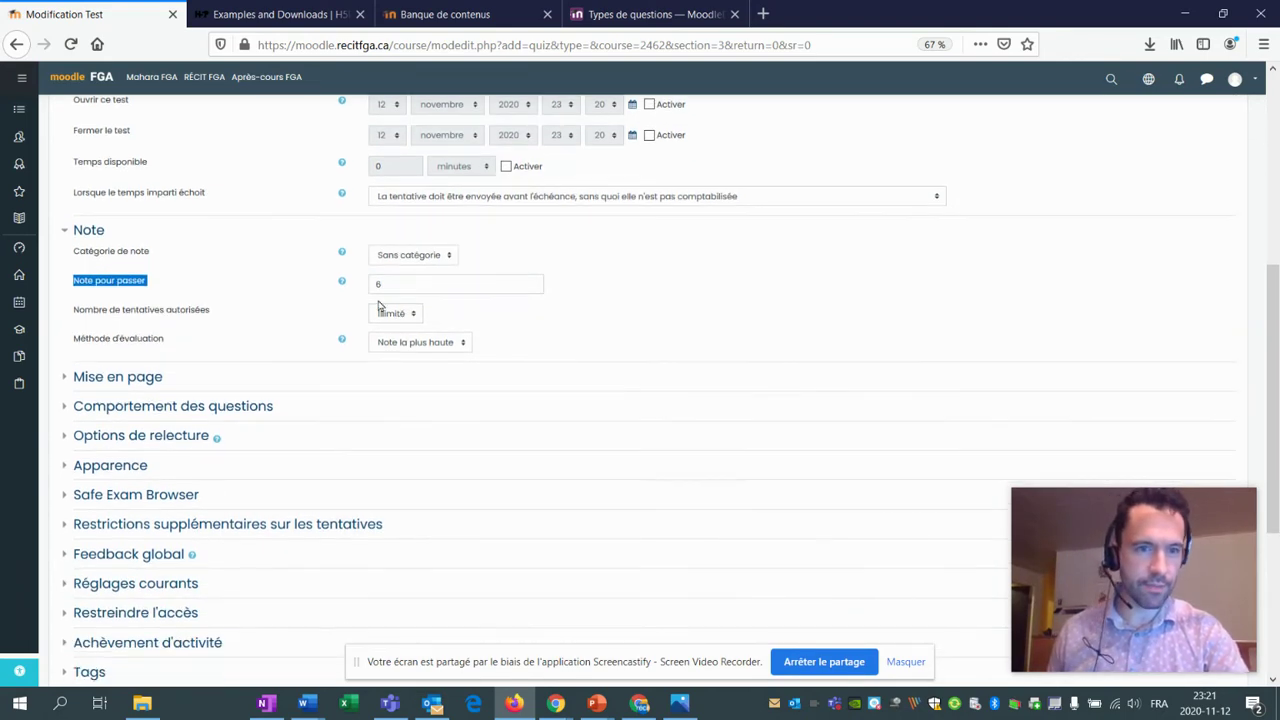
In the Mise en page settings, set Nouvelle page to "Jamais, toutes les questions sur une page".
scroll(389, 321, down, 1)
scroll(390, 326, down, 1)
click(127, 258)
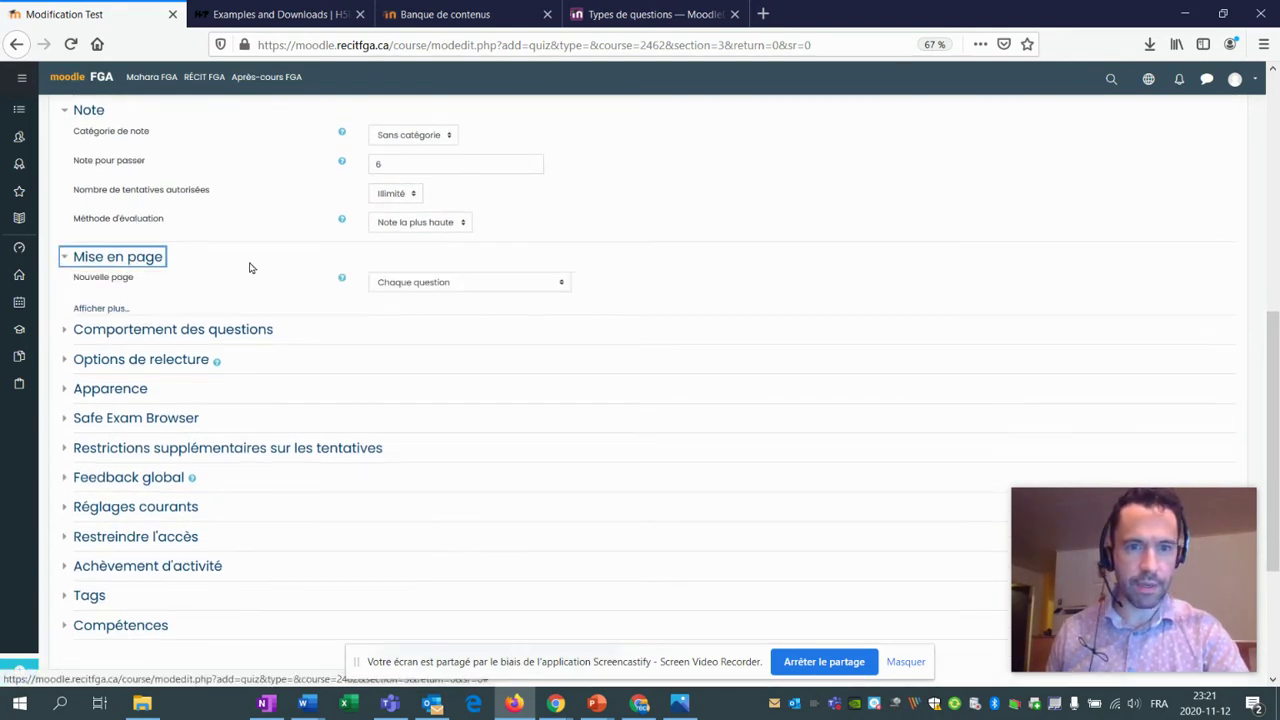
click(476, 283)
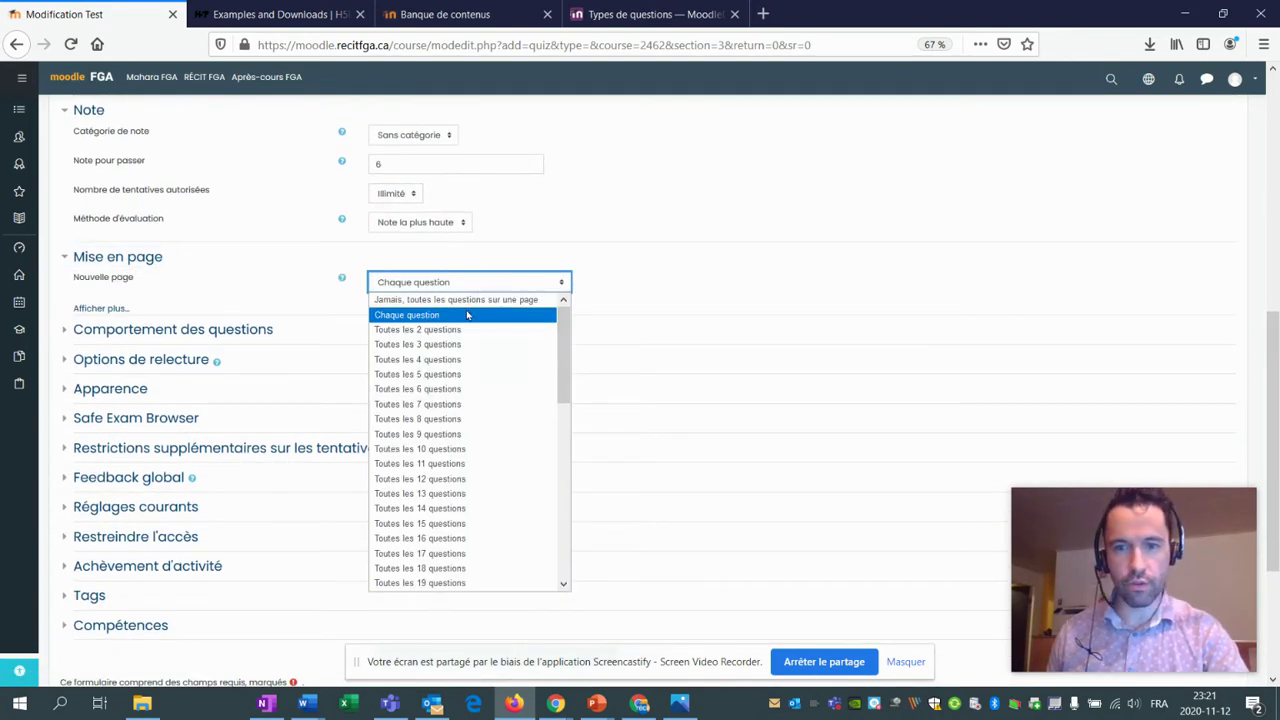
click(465, 323)
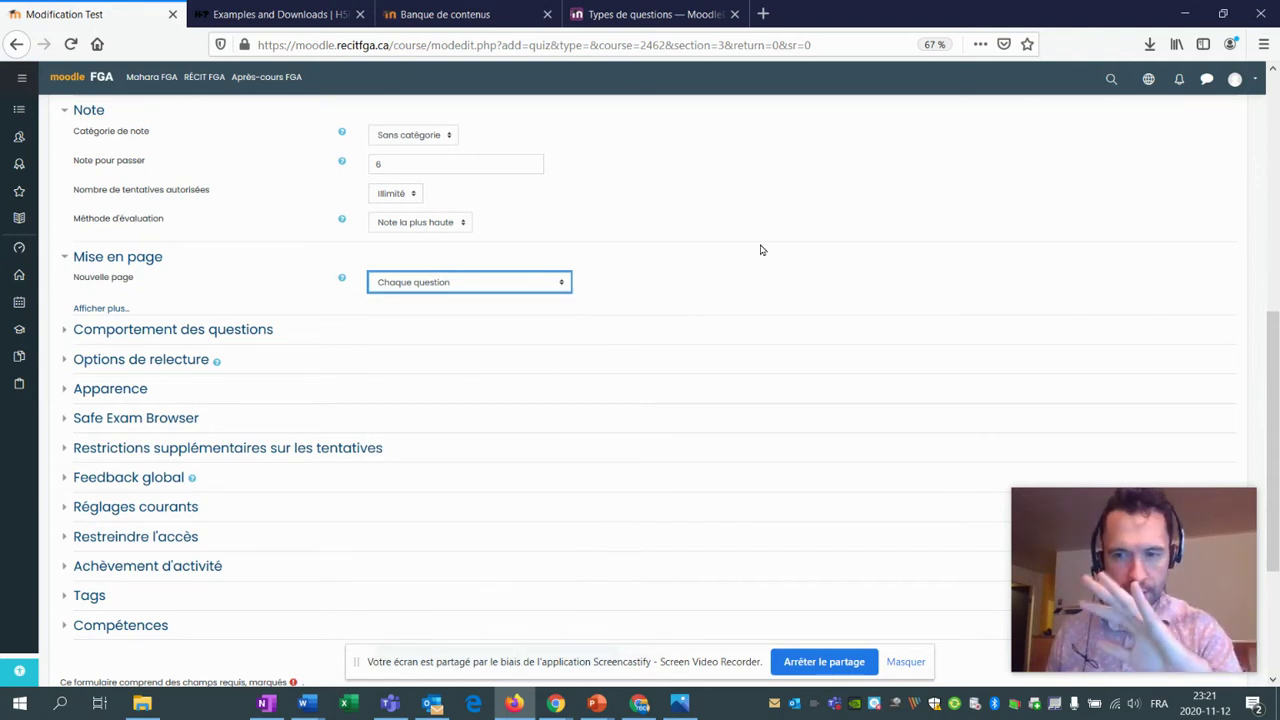
click(493, 284)
click(492, 302)
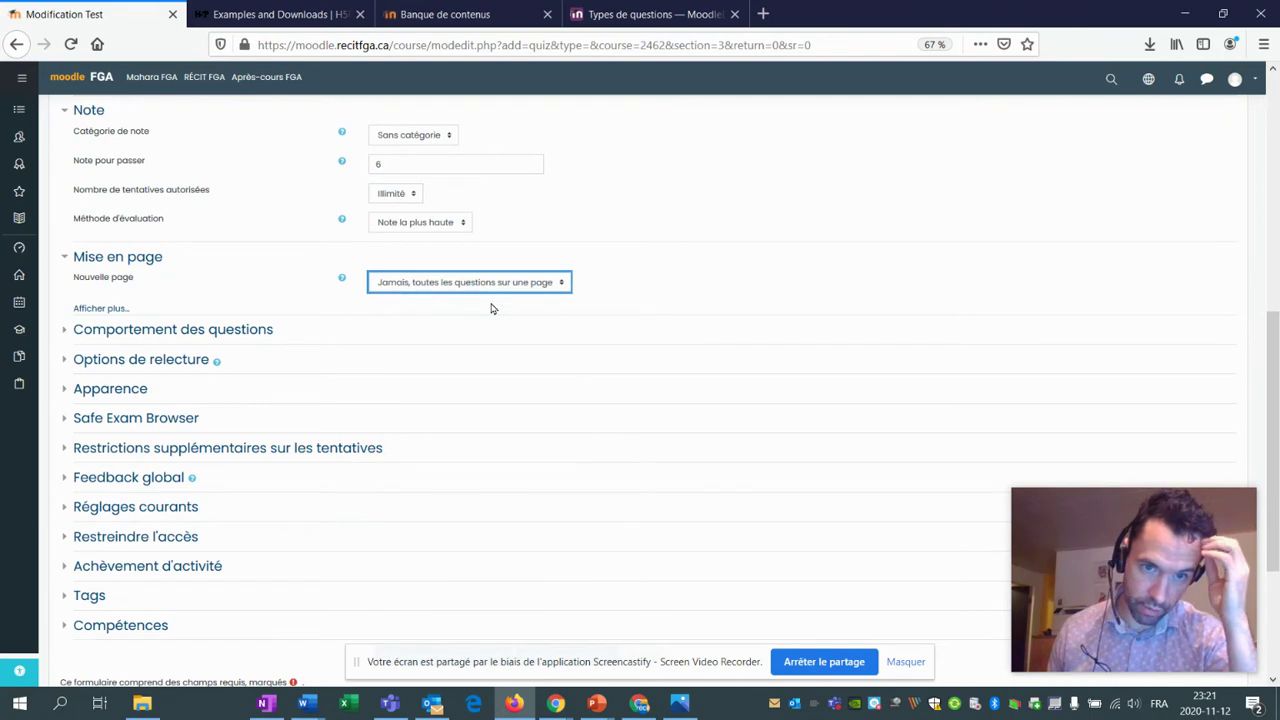
Expand Comportement des questions and the additional Mise en page options, keeping Méthode de navigation on Libre.
click(154, 338)
click(100, 308)
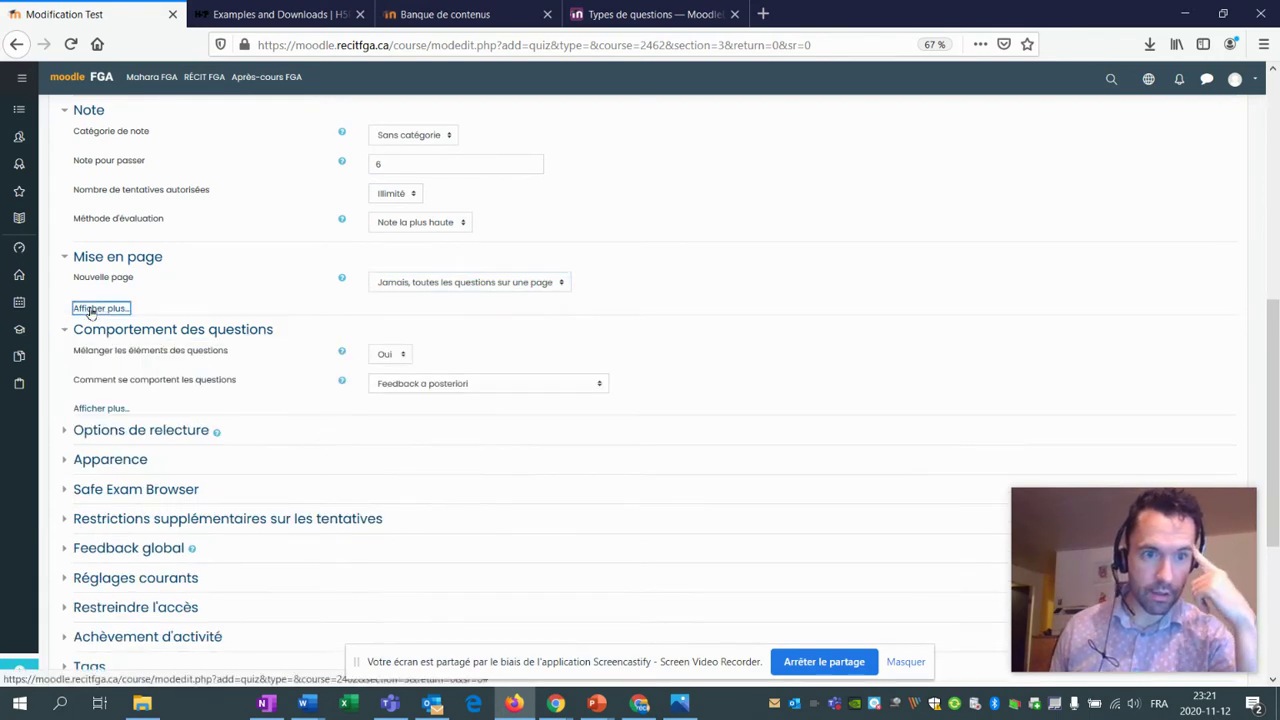
scroll(150, 265, down, 3)
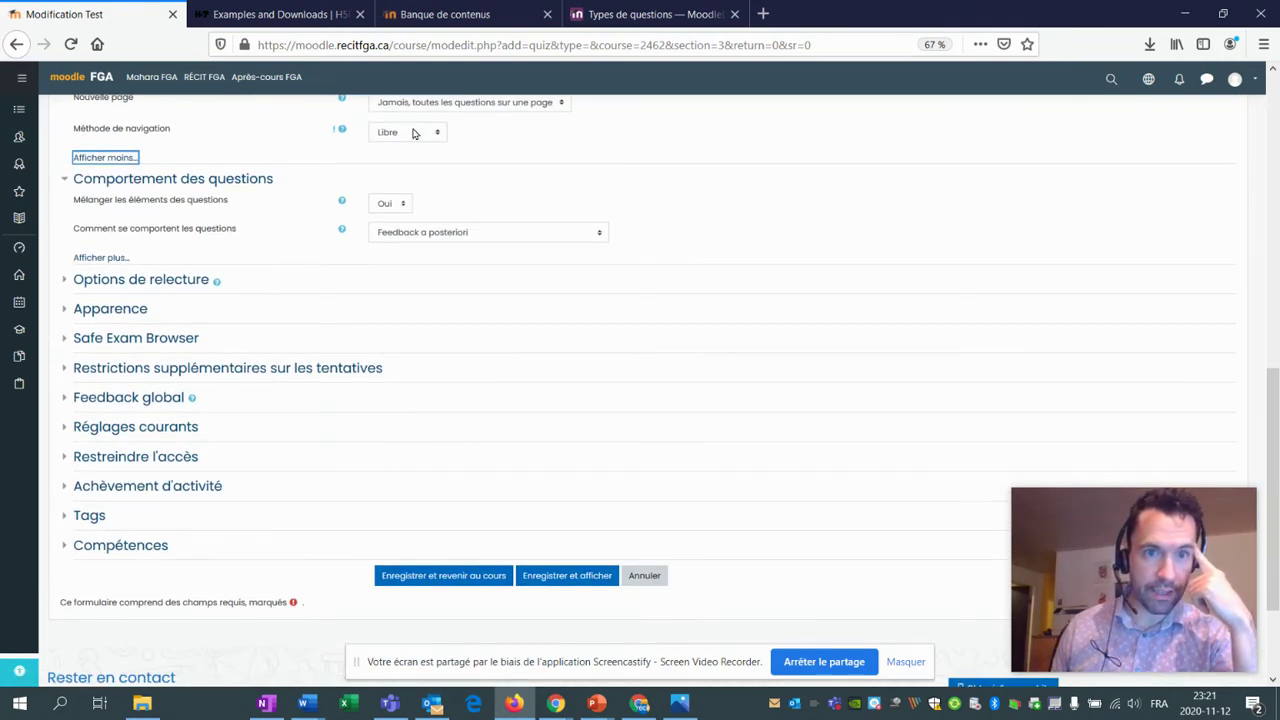
click(413, 133)
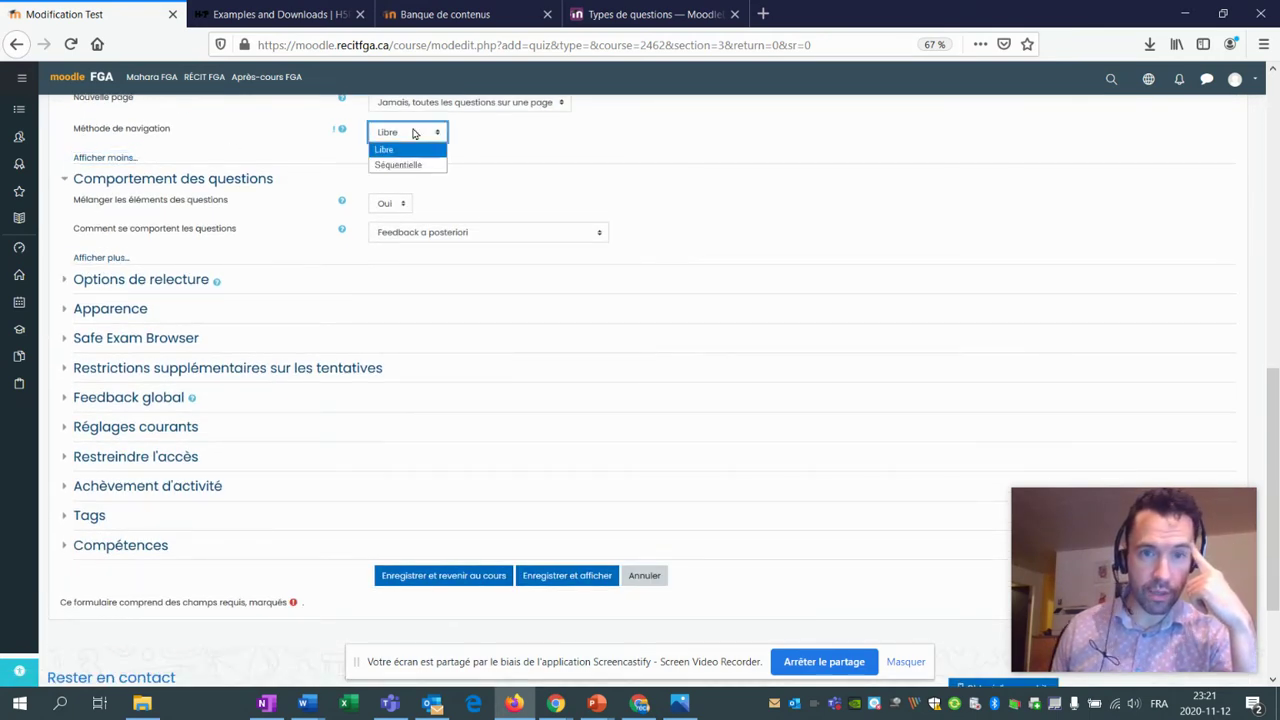
click(405, 147)
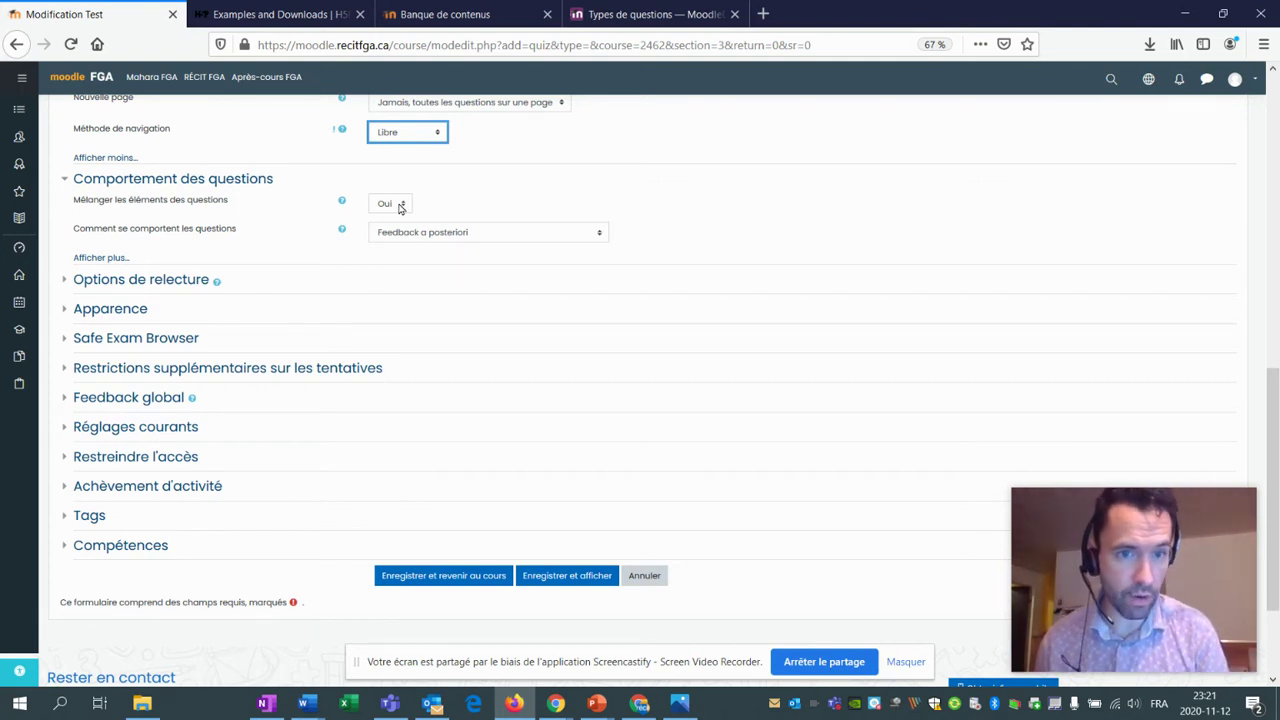
Examine the extra question behaviour option and the Options de relecture, Apparence and Restrictions supplémentaires sur les tentatives sections.
click(114, 260)
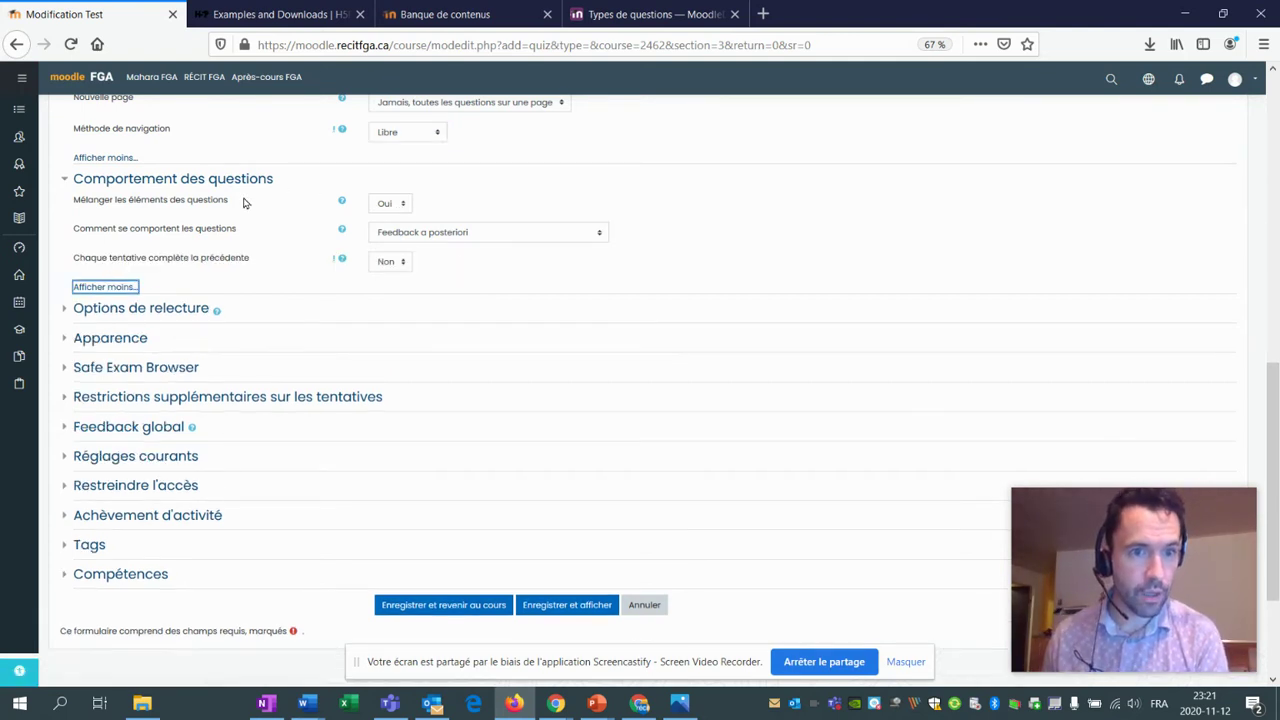
scroll(260, 255, down, 1)
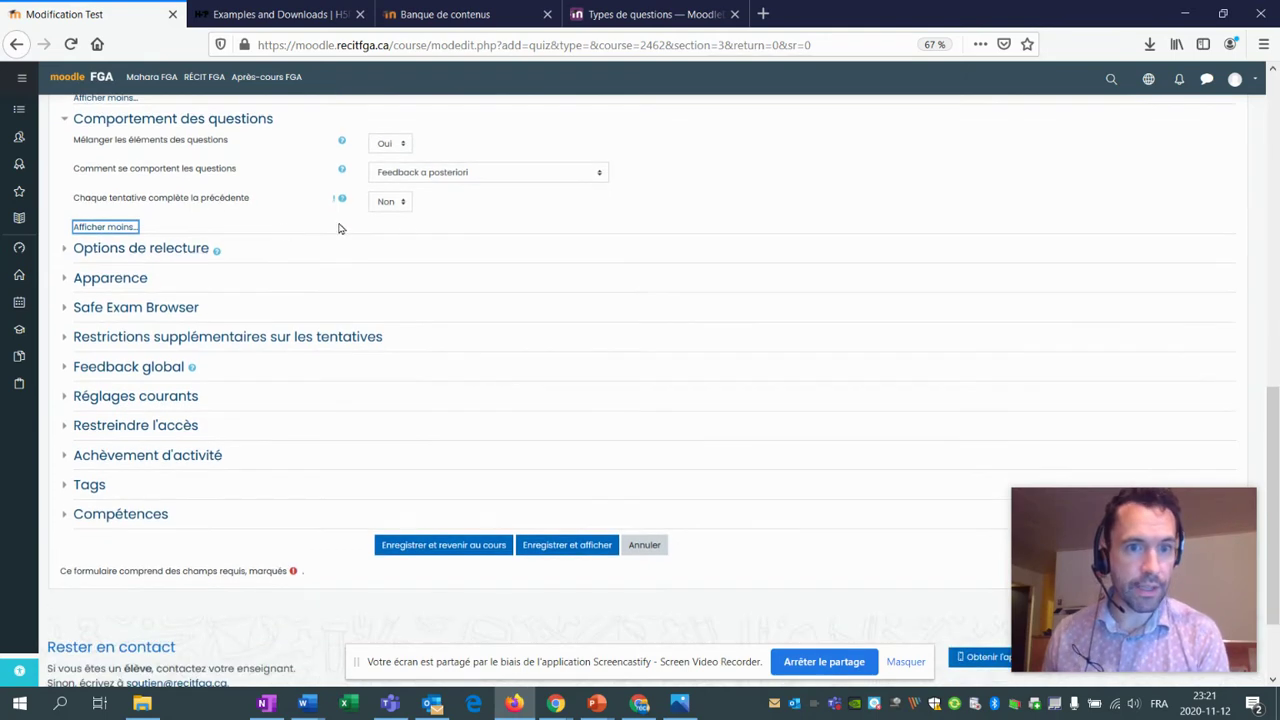
scroll(180, 208, down, 1)
click(143, 190)
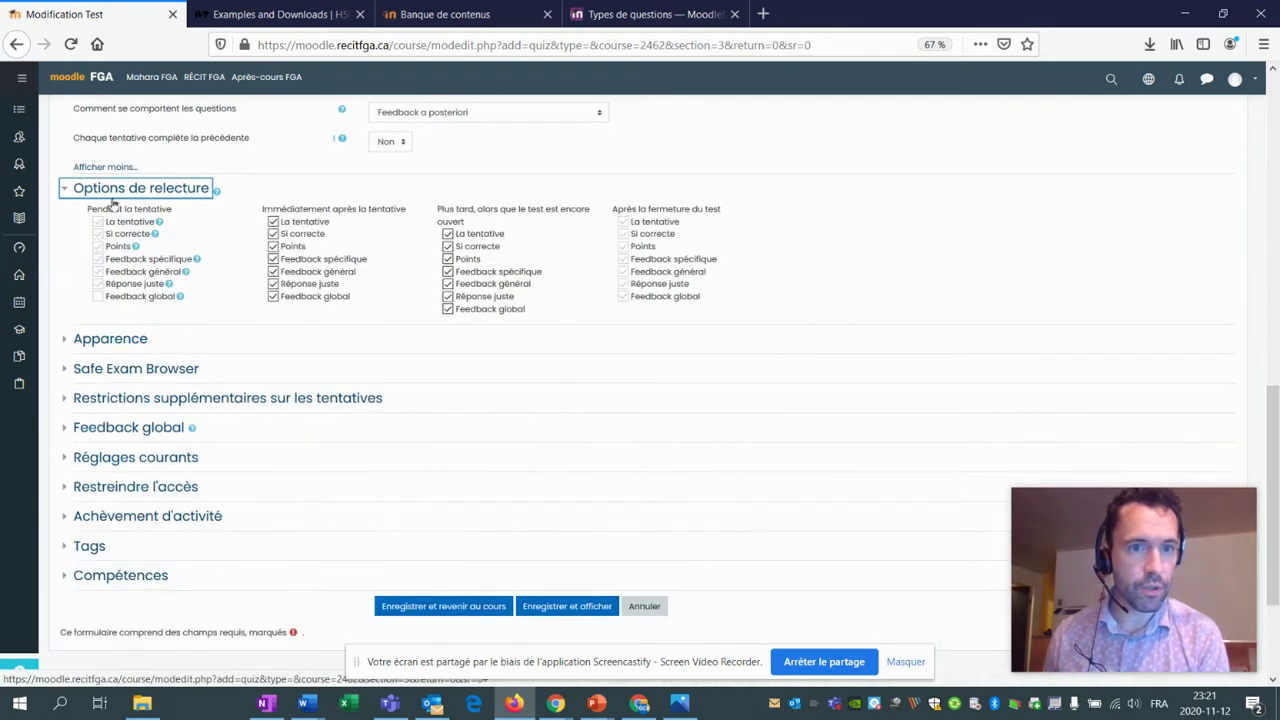
click(143, 190)
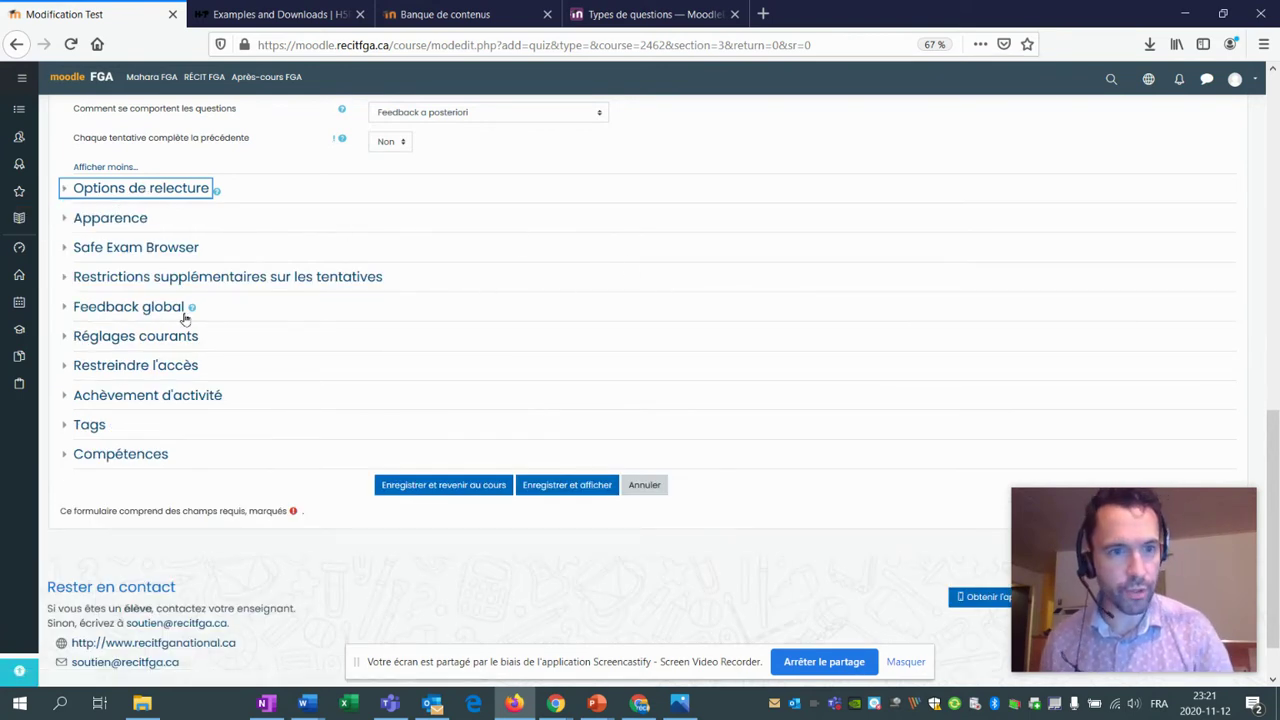
click(108, 220)
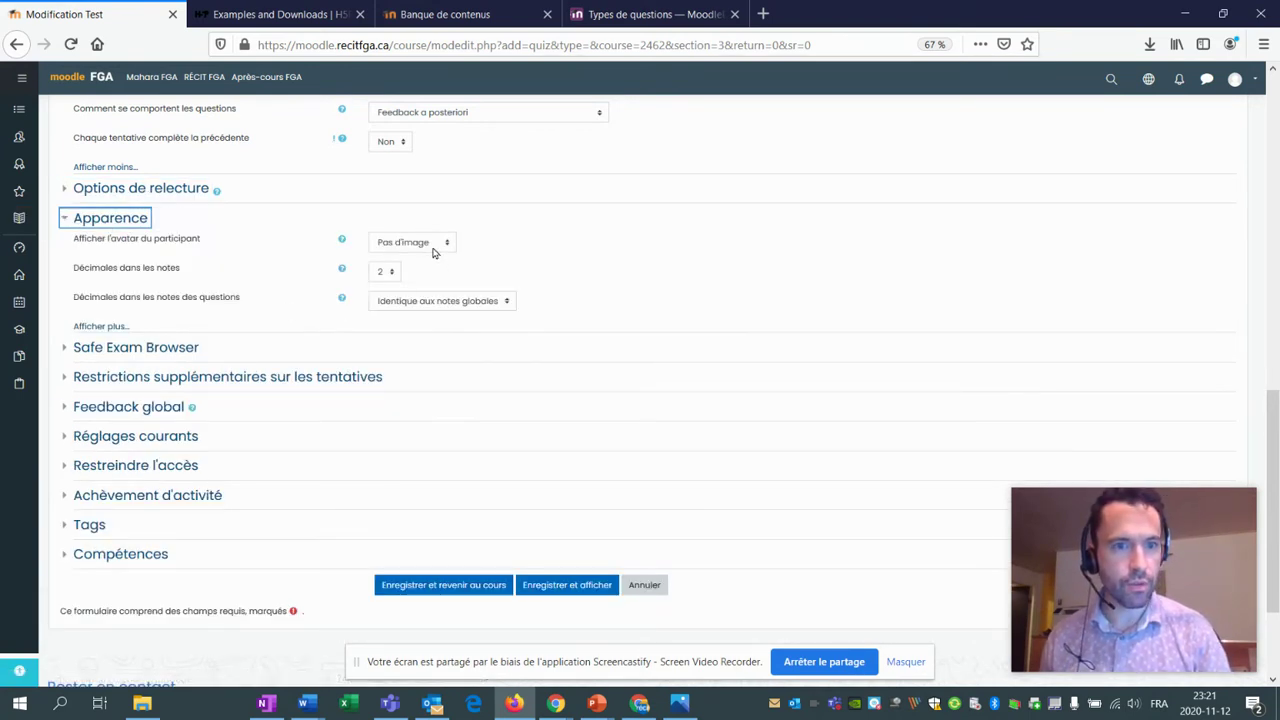
click(116, 222)
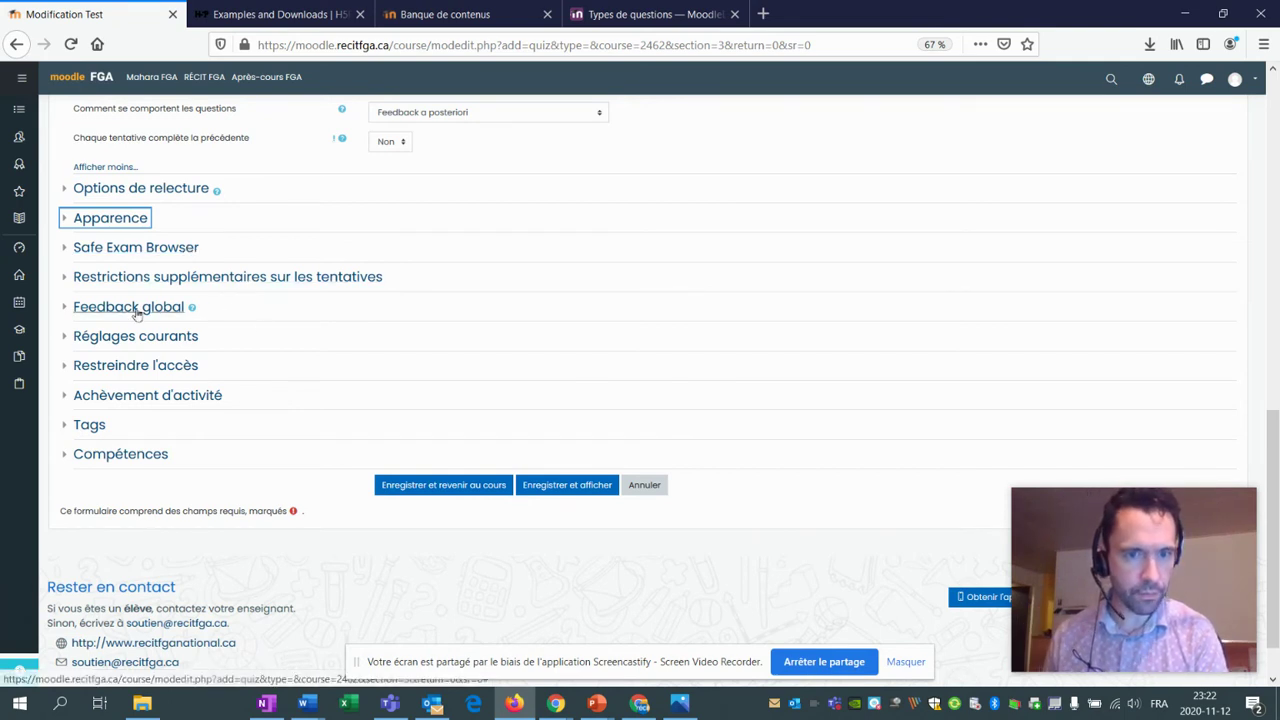
click(292, 287)
click(200, 285)
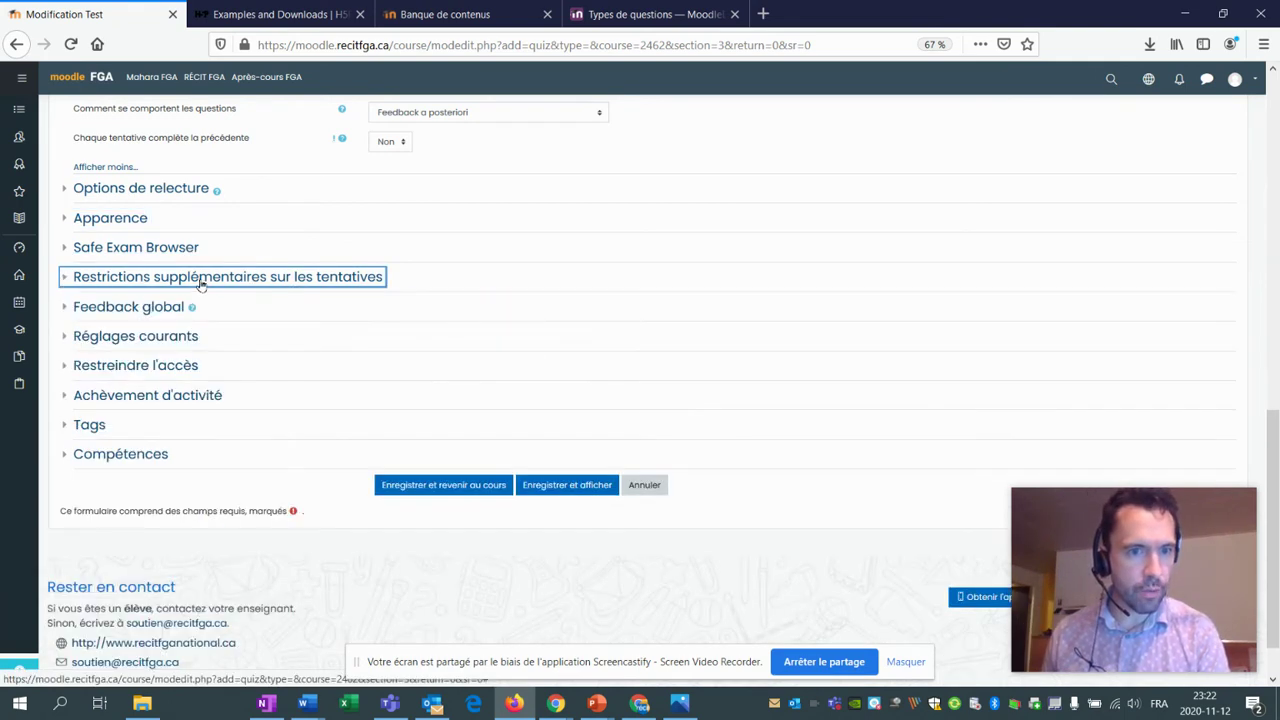
scroll(249, 320, down, 1)
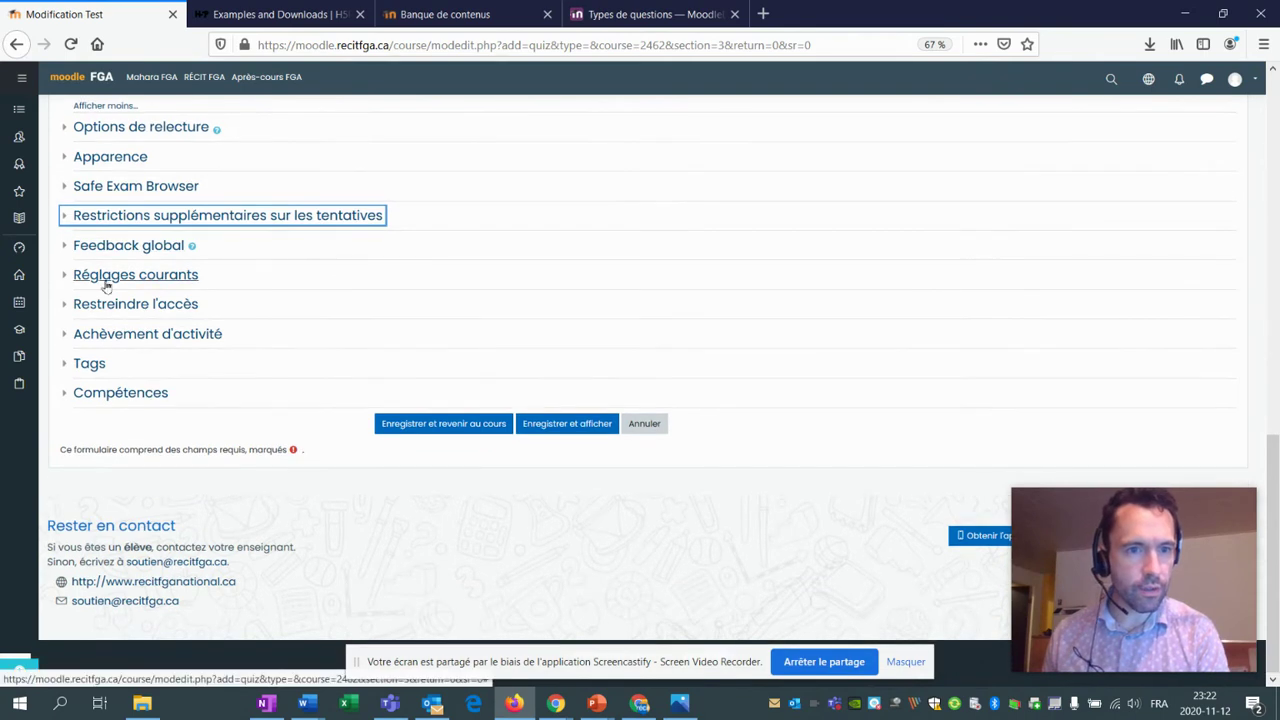
Save and display the test, and open it for editing its questions.
click(564, 426)
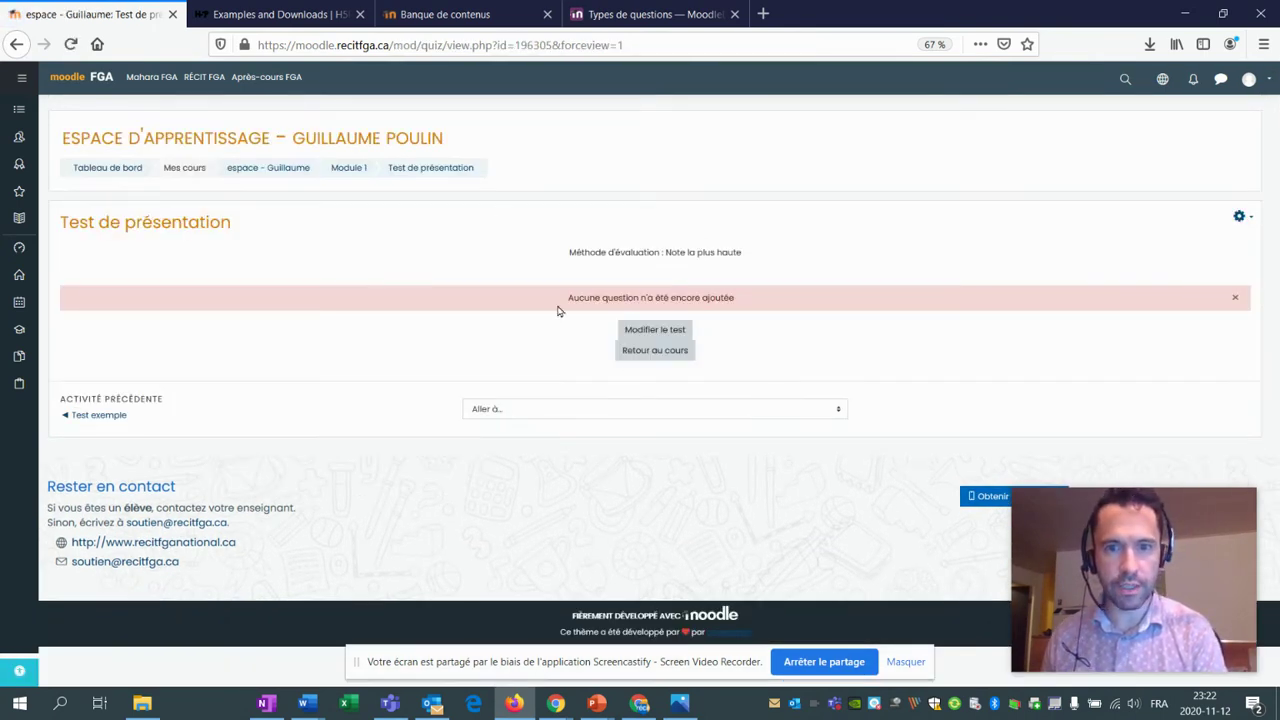
drag(772, 307, 531, 304)
click(531, 305)
click(670, 335)
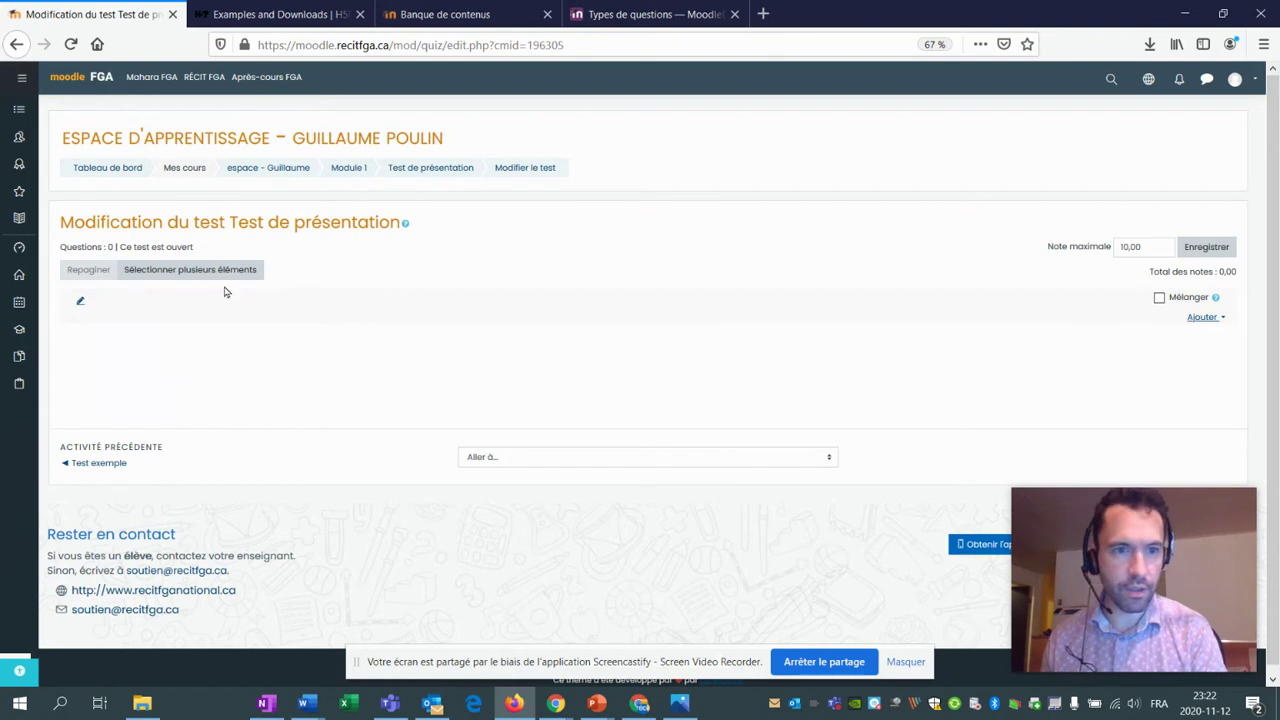
Add "Question sur le nom du formateur" to the test from the question bank.
click(1210, 318)
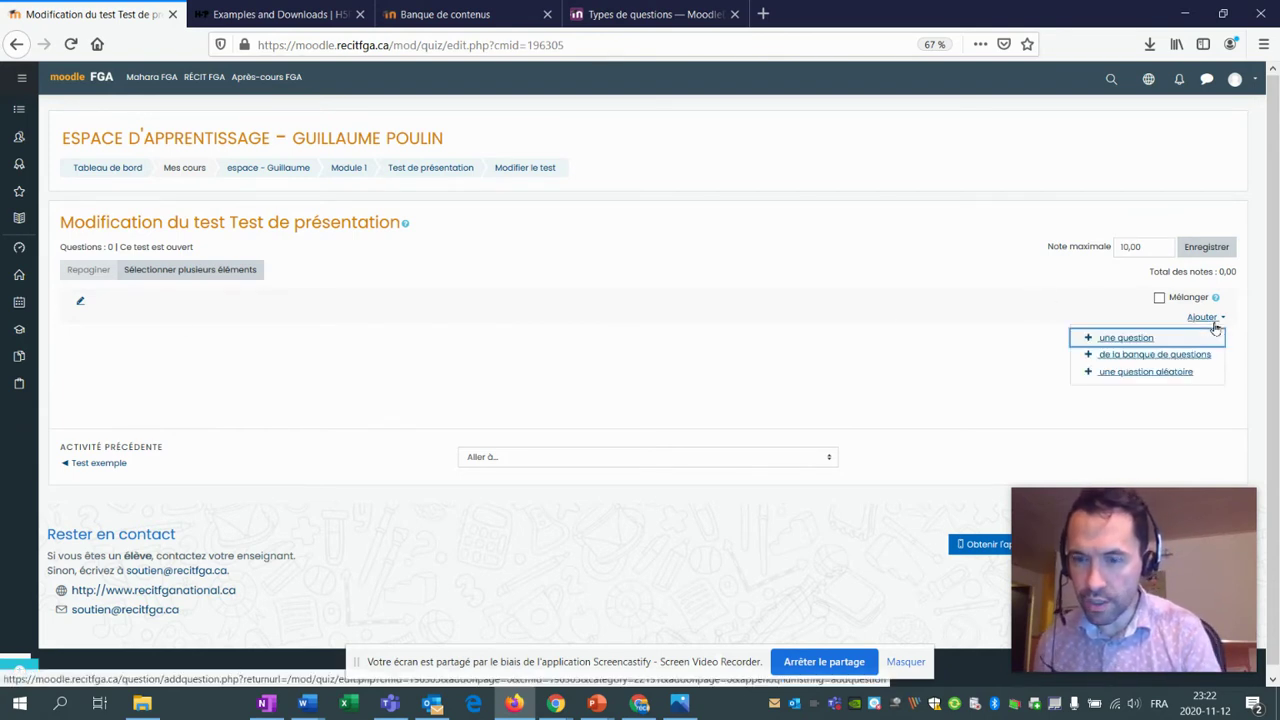
click(1121, 358)
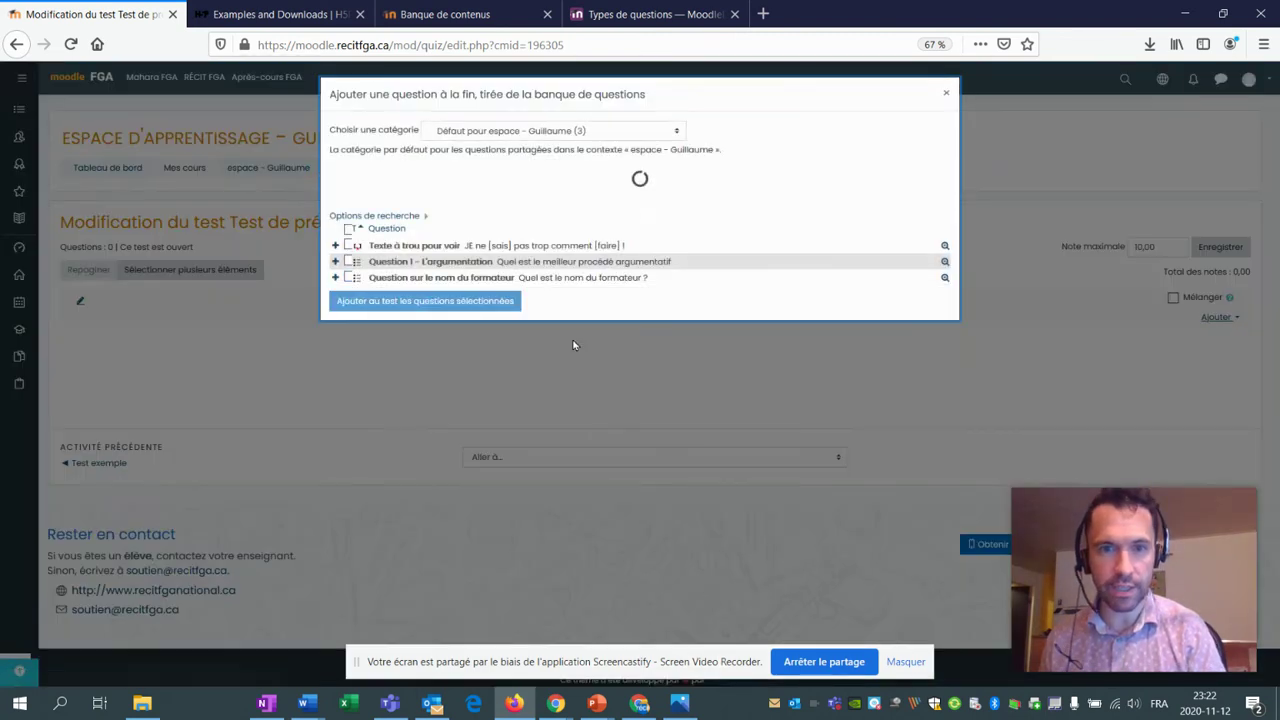
click(348, 284)
click(414, 306)
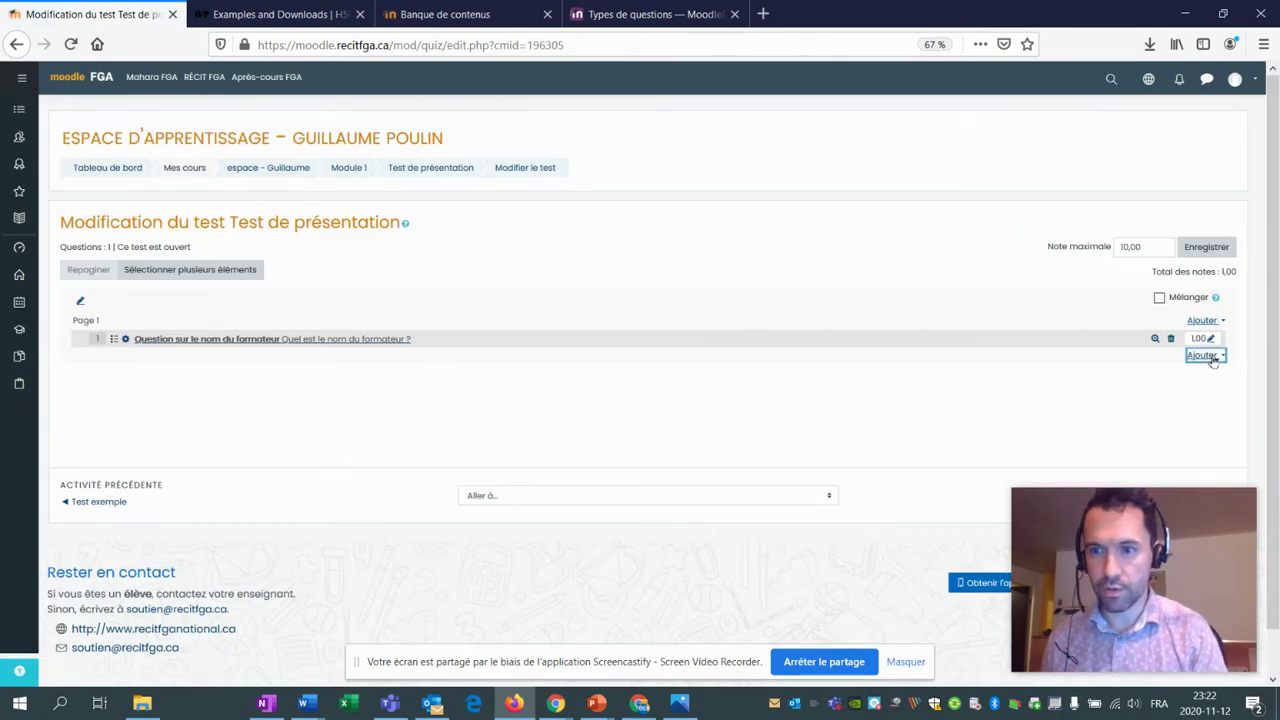
Add the question "Texte à trou pour voir" from the question bank at the end of the test.
click(1206, 356)
click(1126, 392)
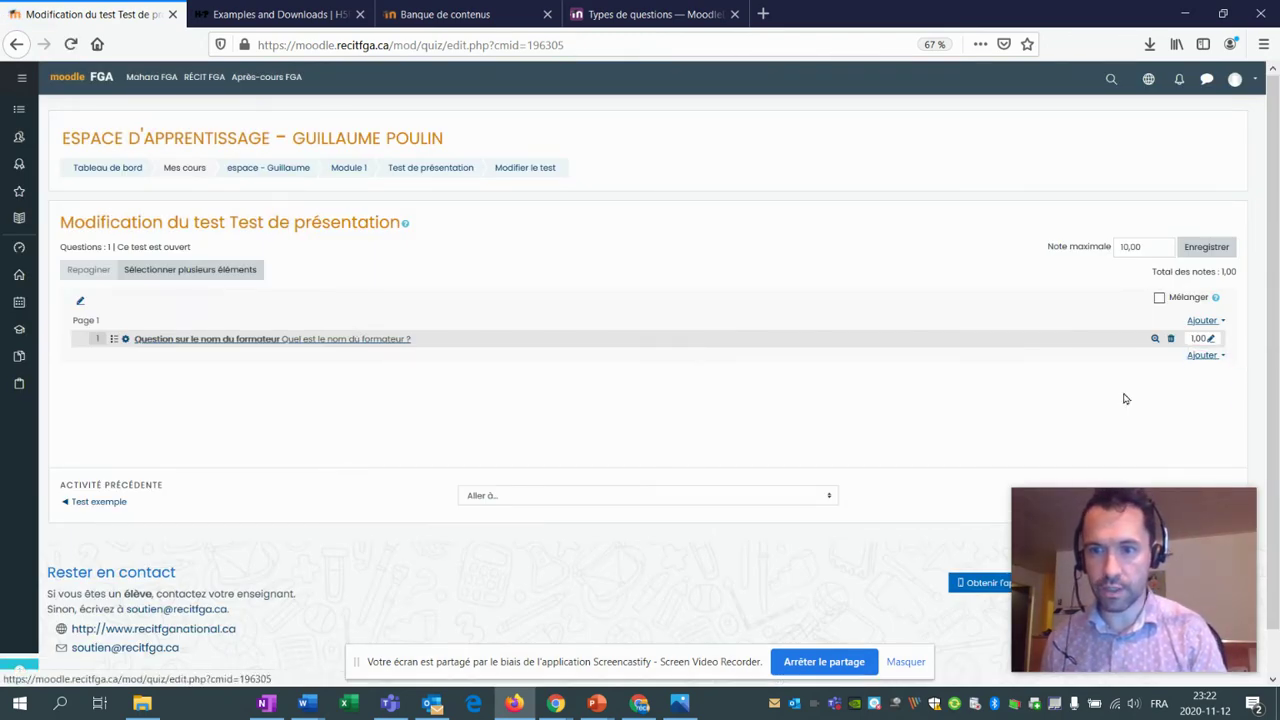
click(349, 250)
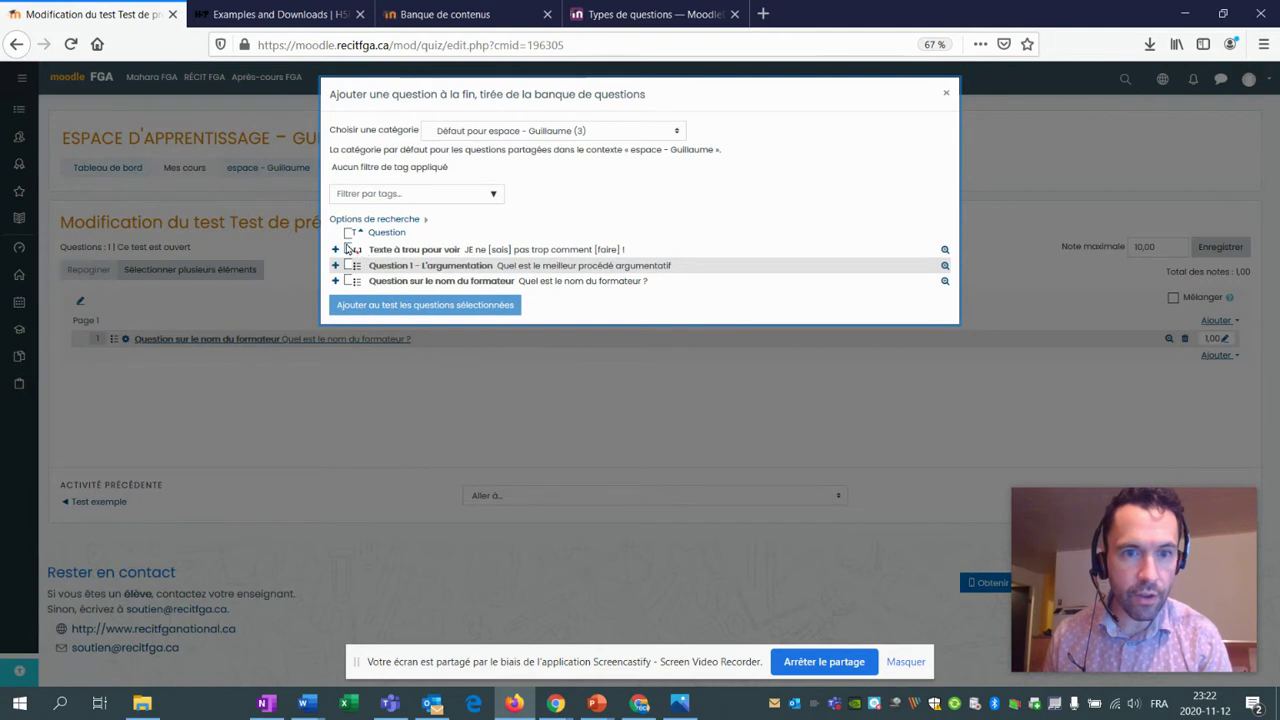
click(409, 306)
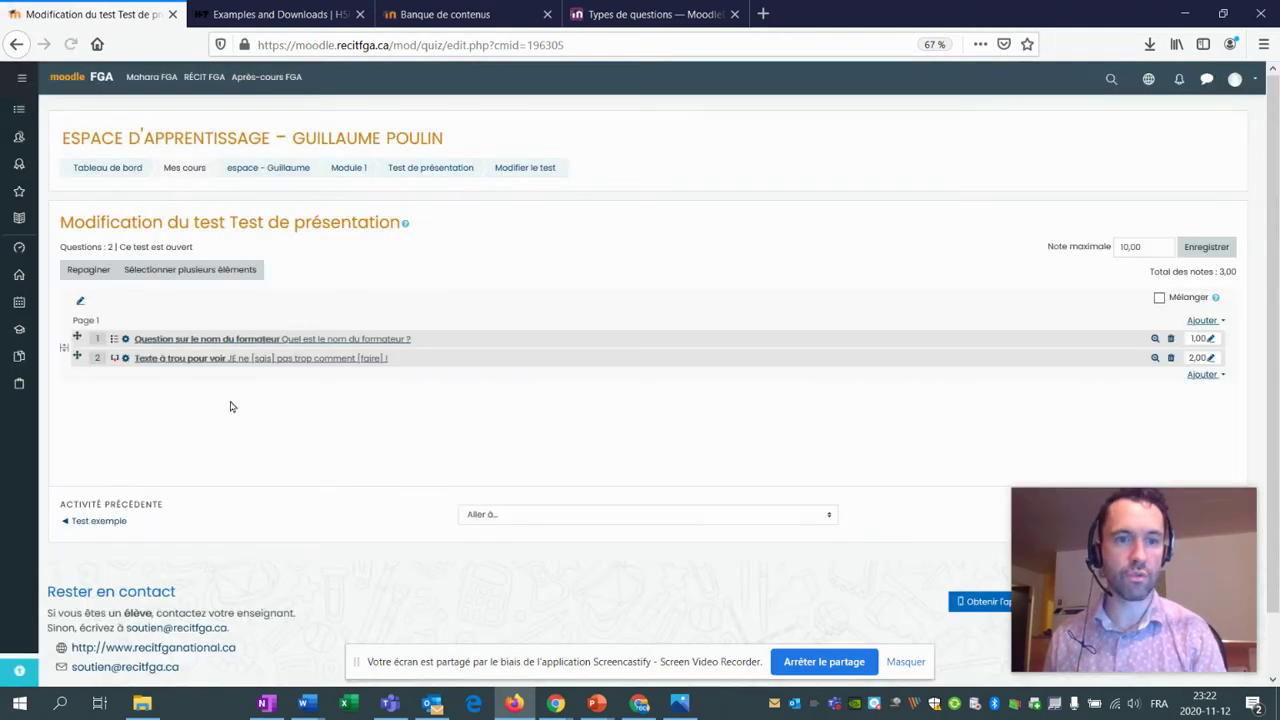
Save the test's maximum grade as 10,00 and return to the course page by way of the test page.
click(1146, 246)
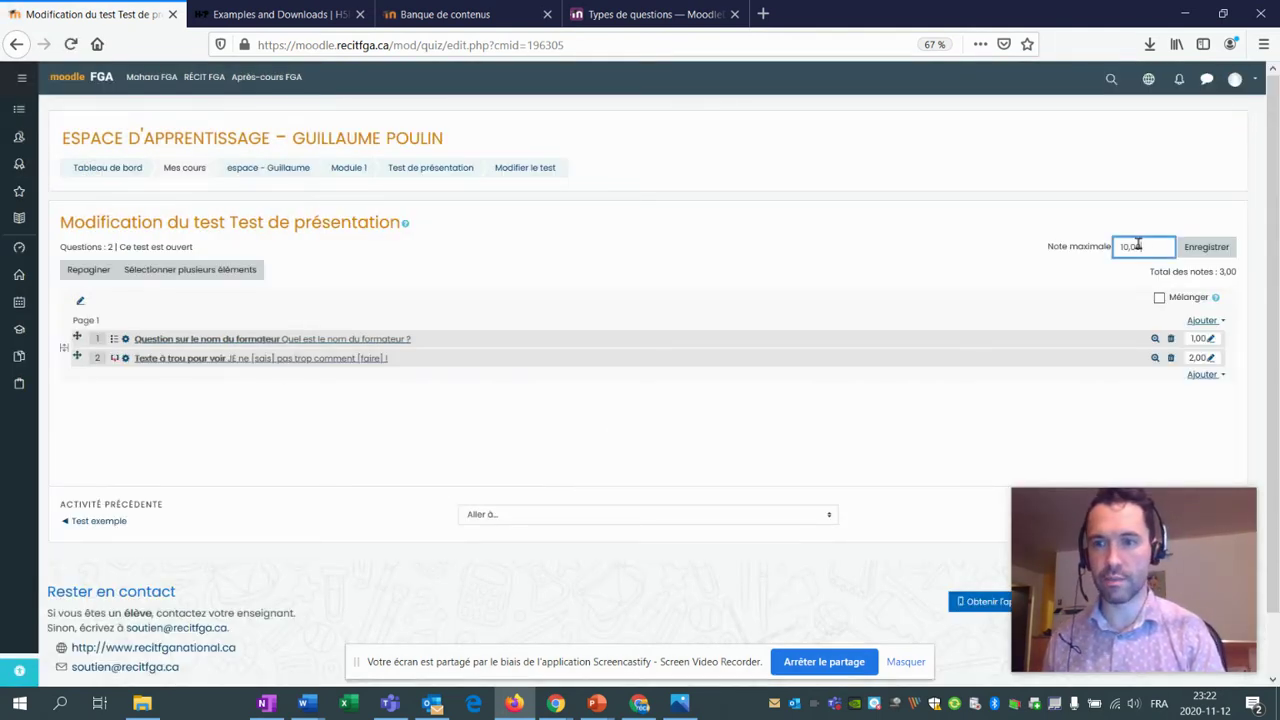
click(1204, 250)
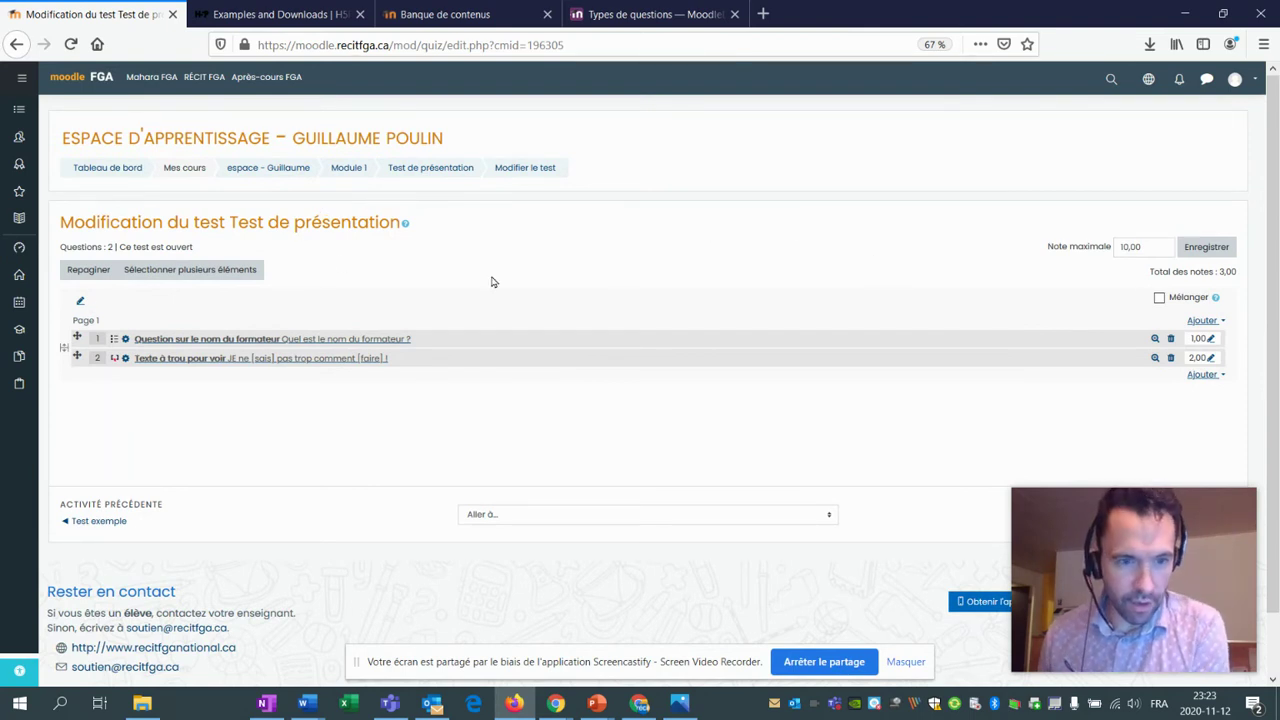
click(400, 168)
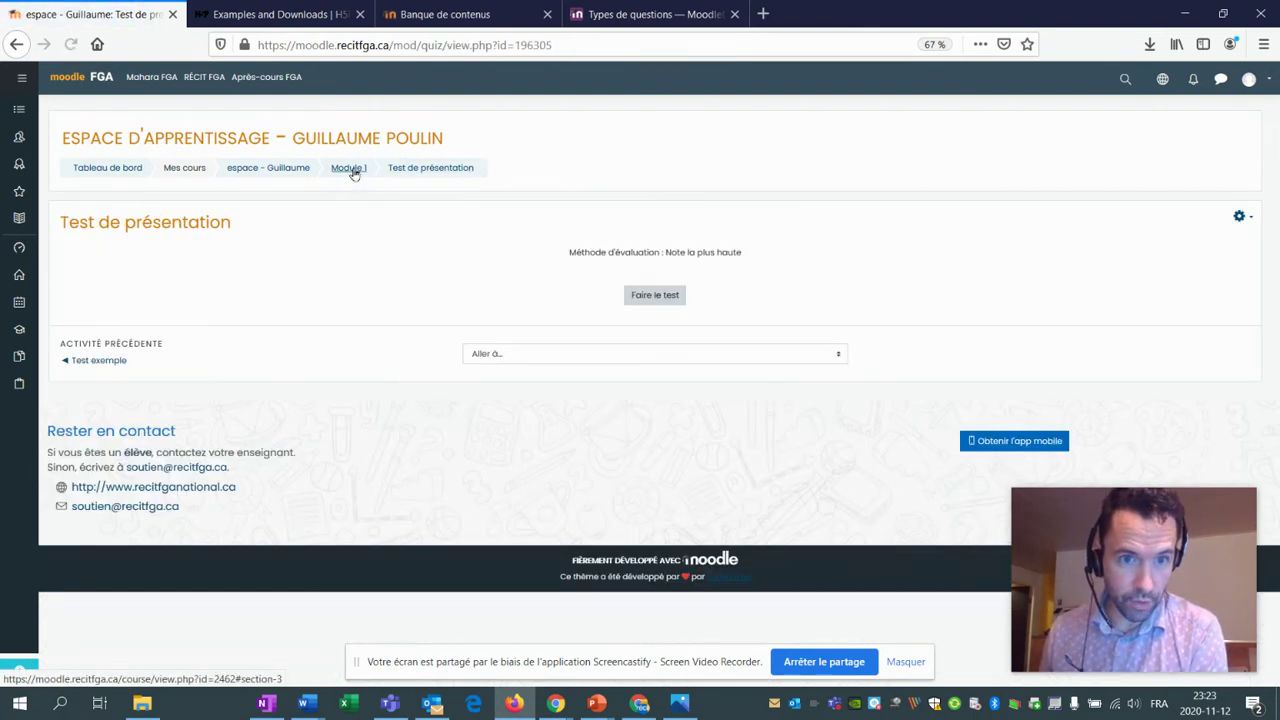
click(268, 168)
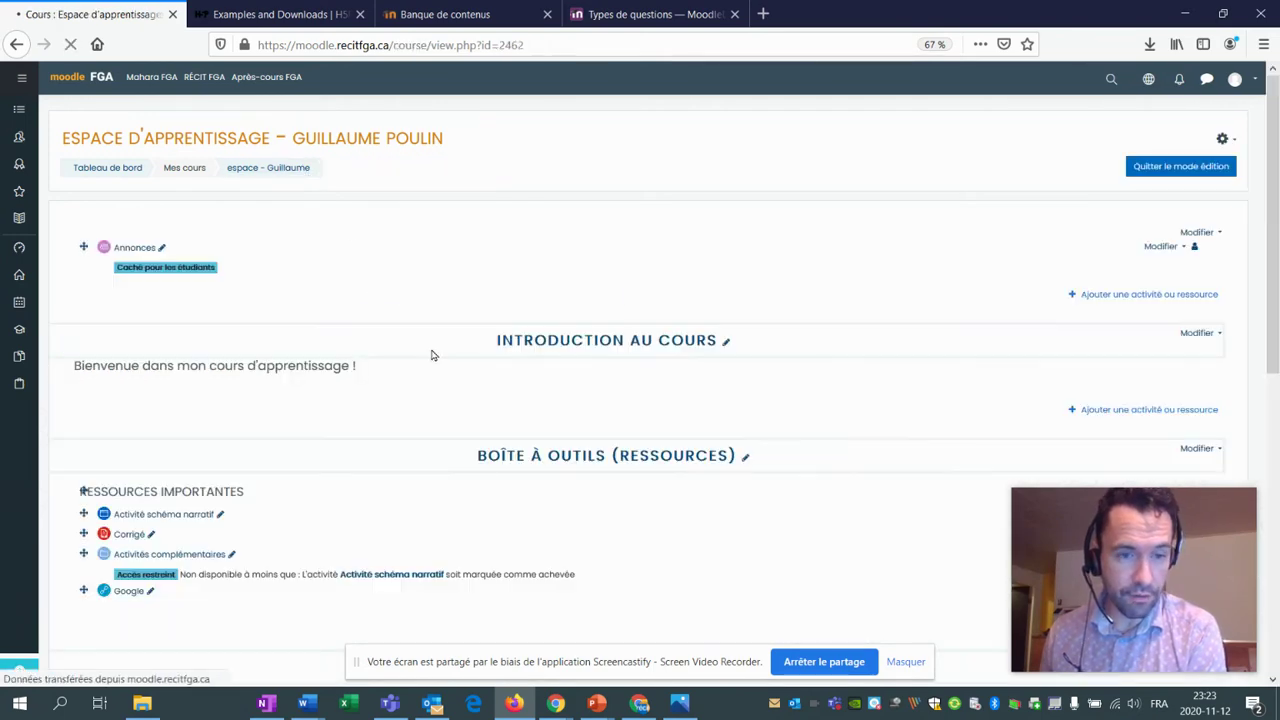
Leave the course's editing mode and open "Test de présentation" in Module 1.
scroll(323, 343, down, 5)
scroll(908, 283, up, 5)
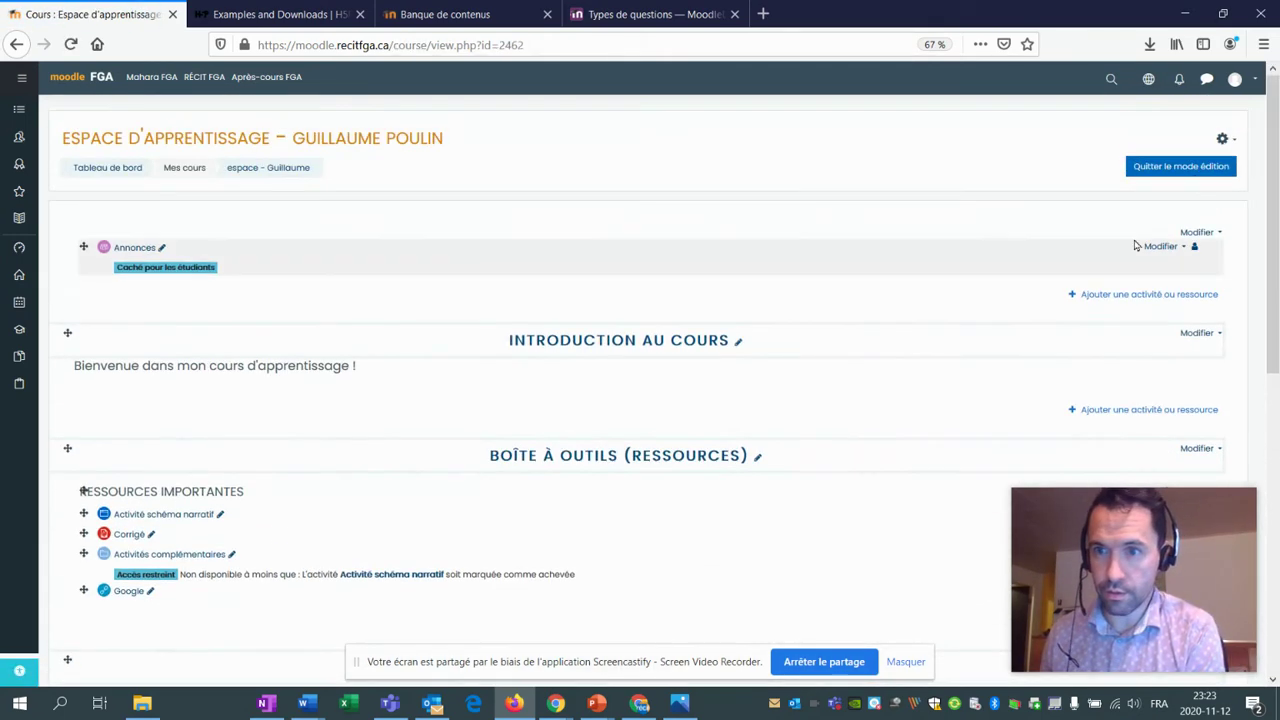
click(1190, 172)
scroll(443, 343, down, 4)
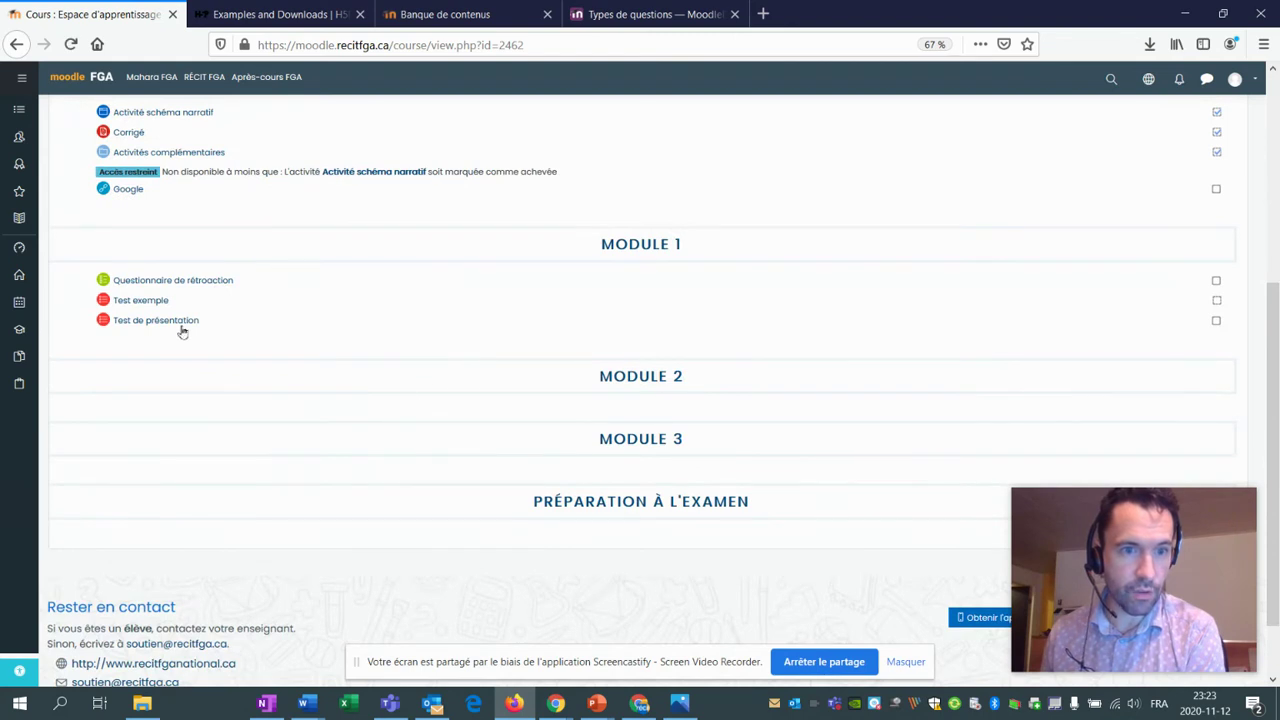
click(179, 328)
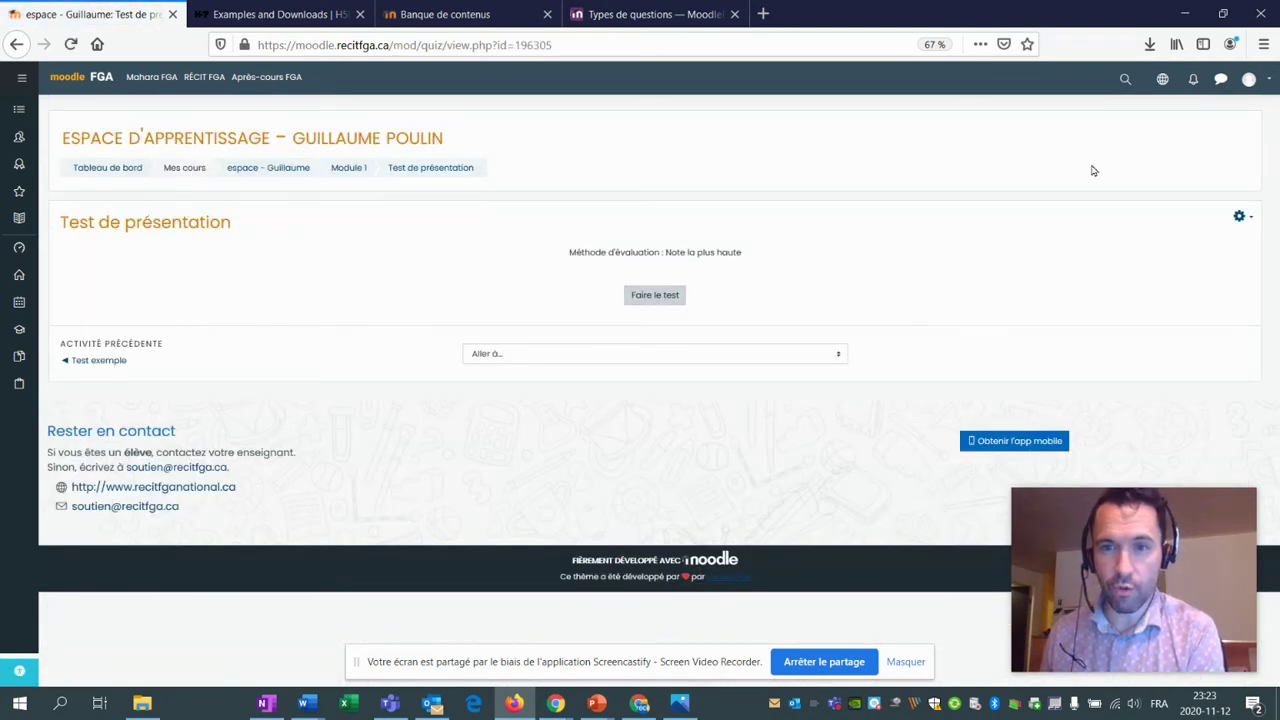
Add the description "Complétez le test !" to the test's settings, then save and display the test.
click(1239, 216)
click(1194, 237)
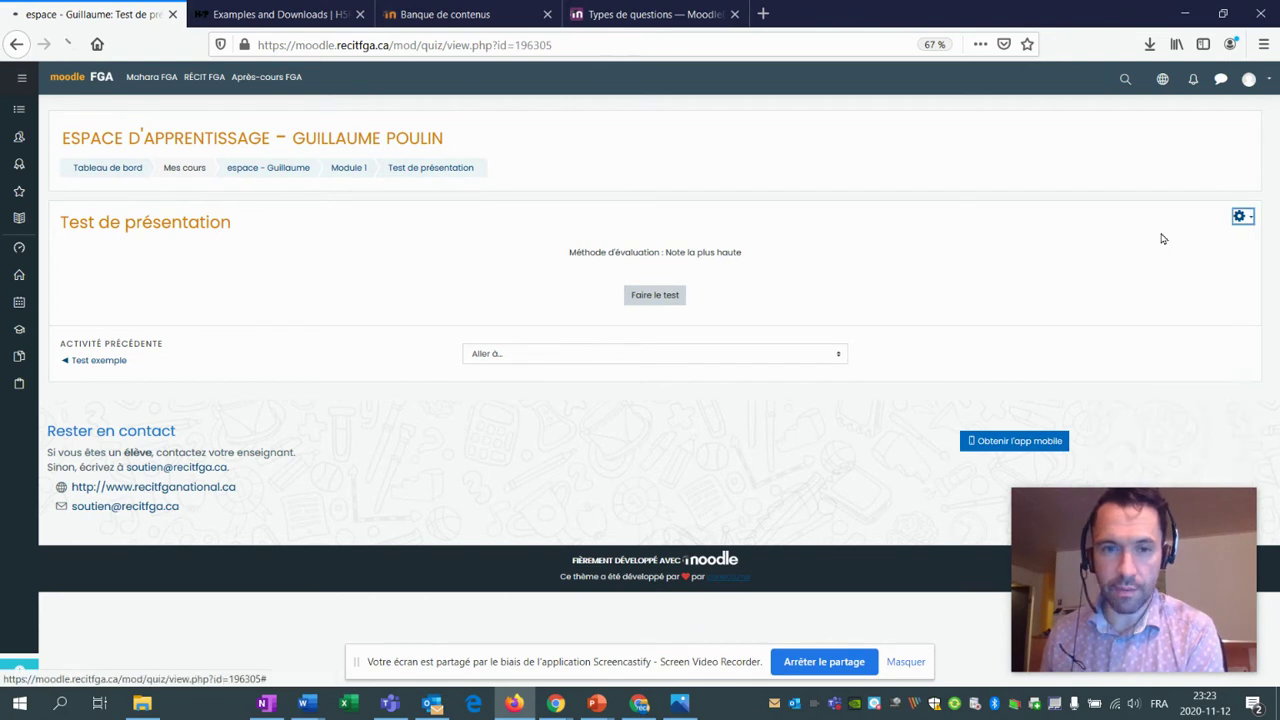
click(374, 388)
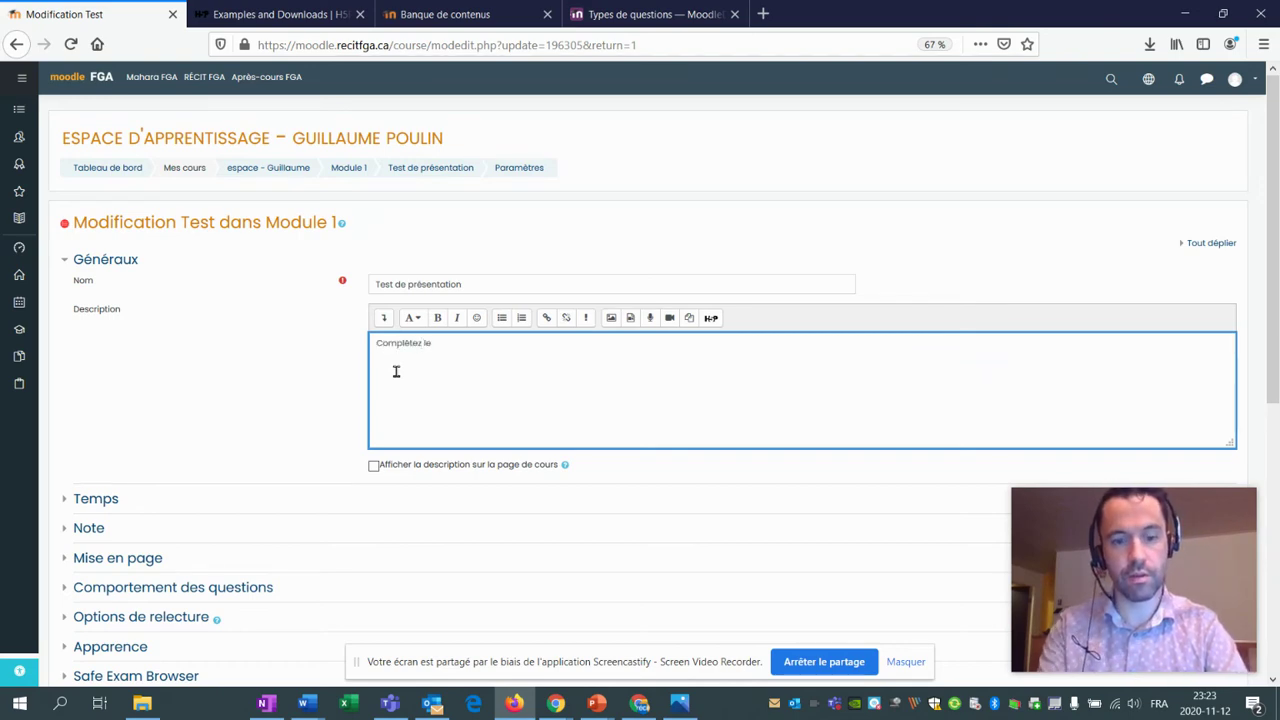
scroll(396, 371, down, 4)
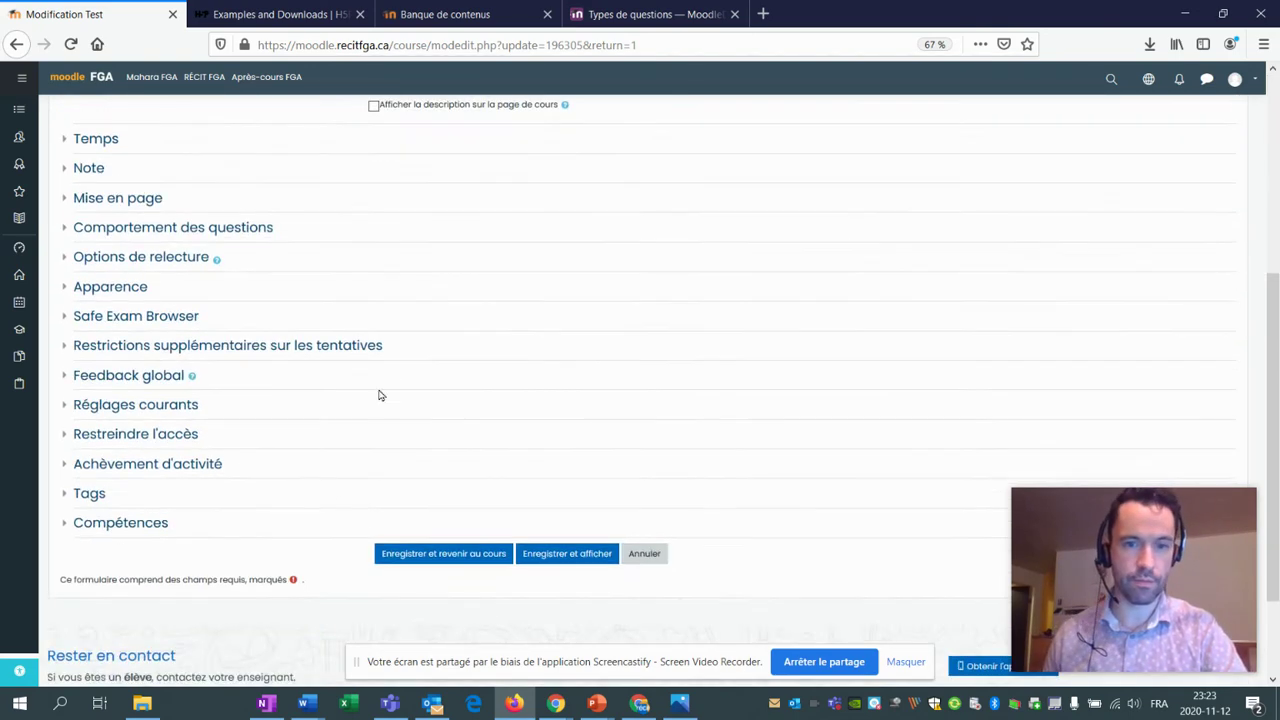
click(570, 563)
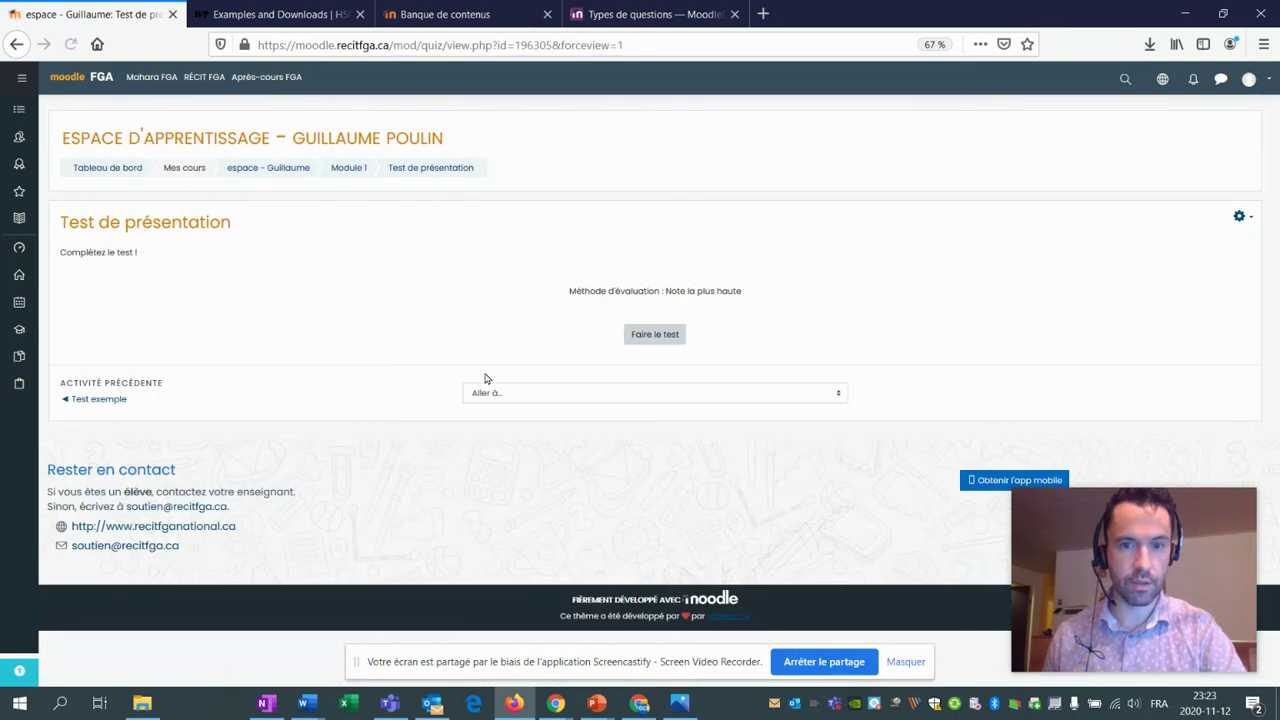
drag(61, 256, 240, 261)
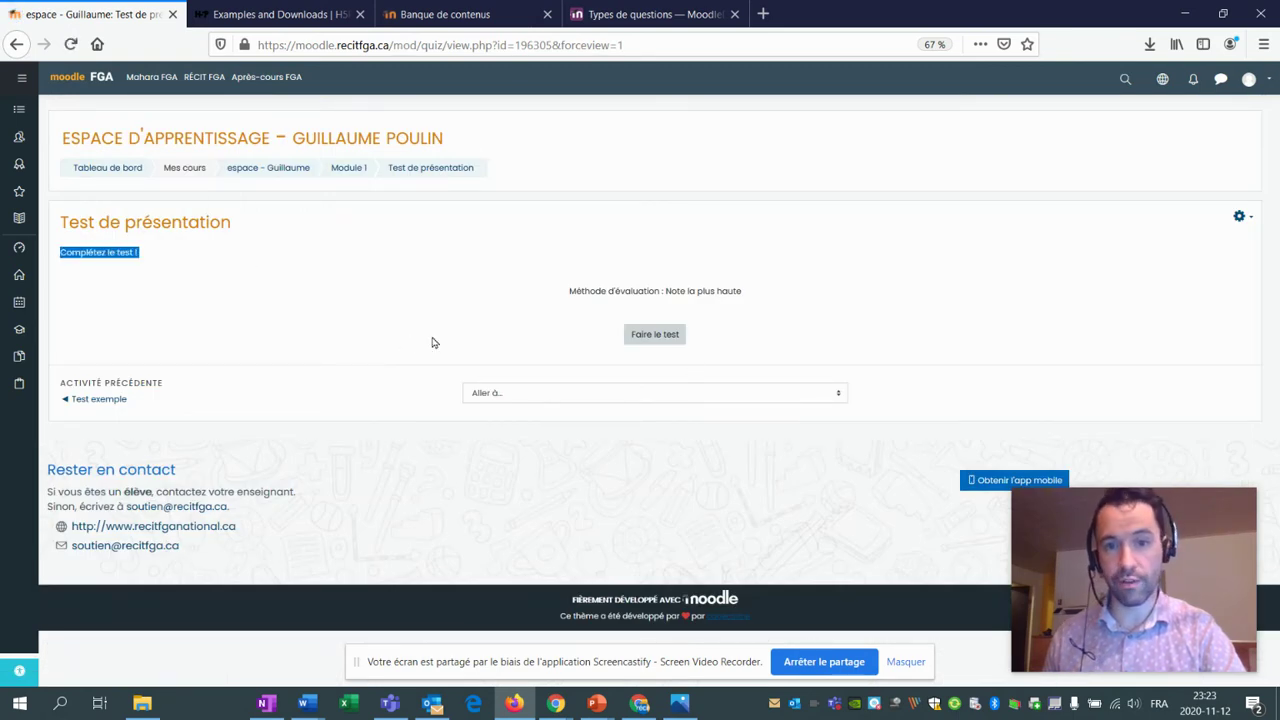
Start a preview attempt, choose answer b for question 1 and fill question 2's gaps with "allo" and "prendre".
click(655, 336)
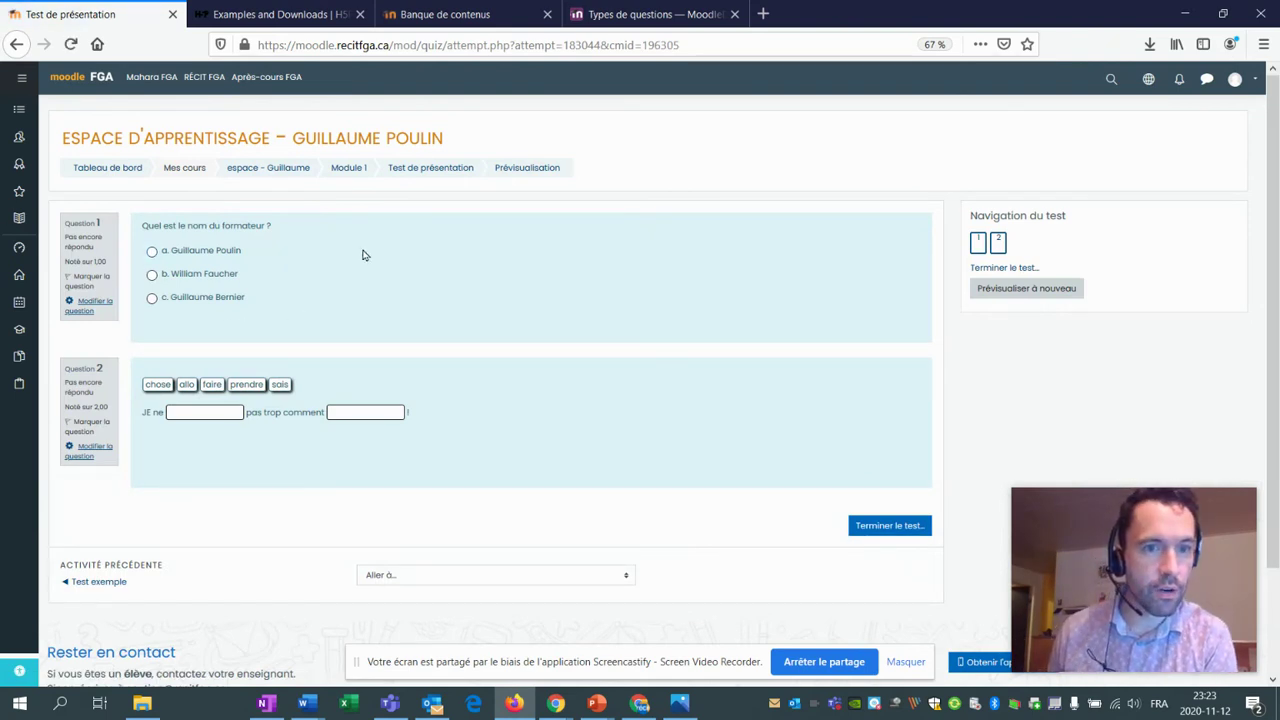
click(152, 275)
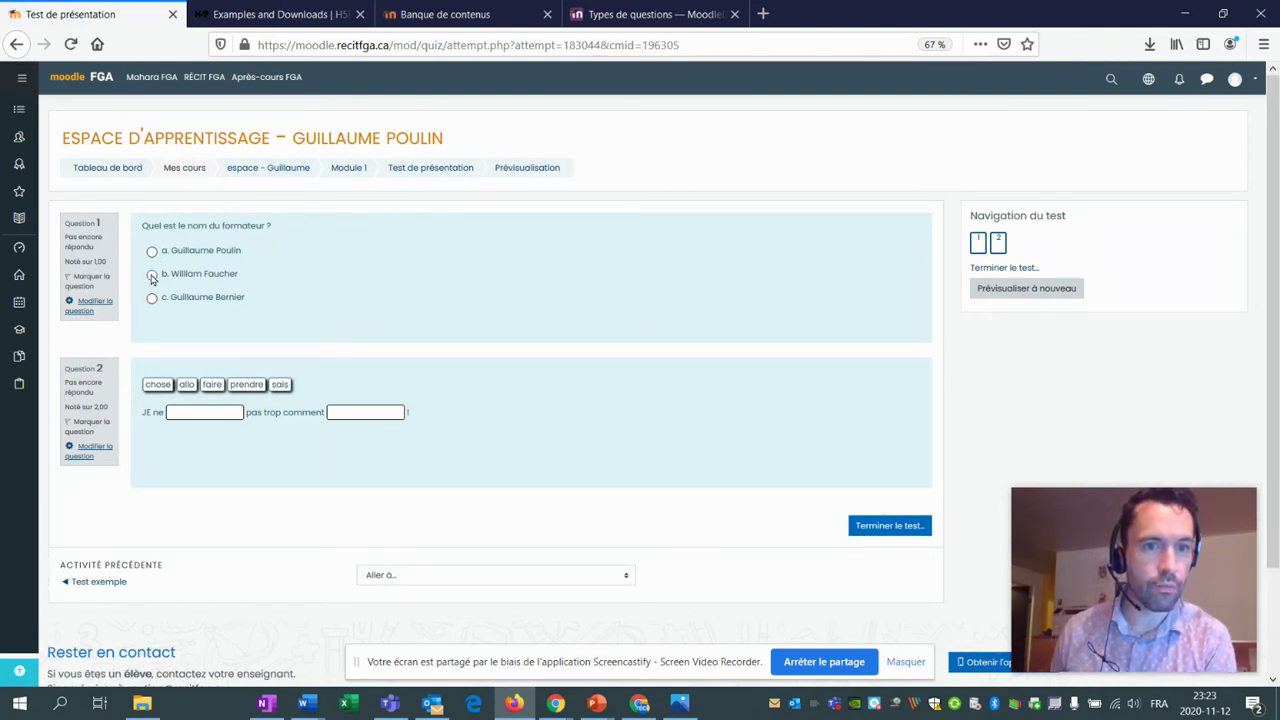
scroll(363, 268, down, 2)
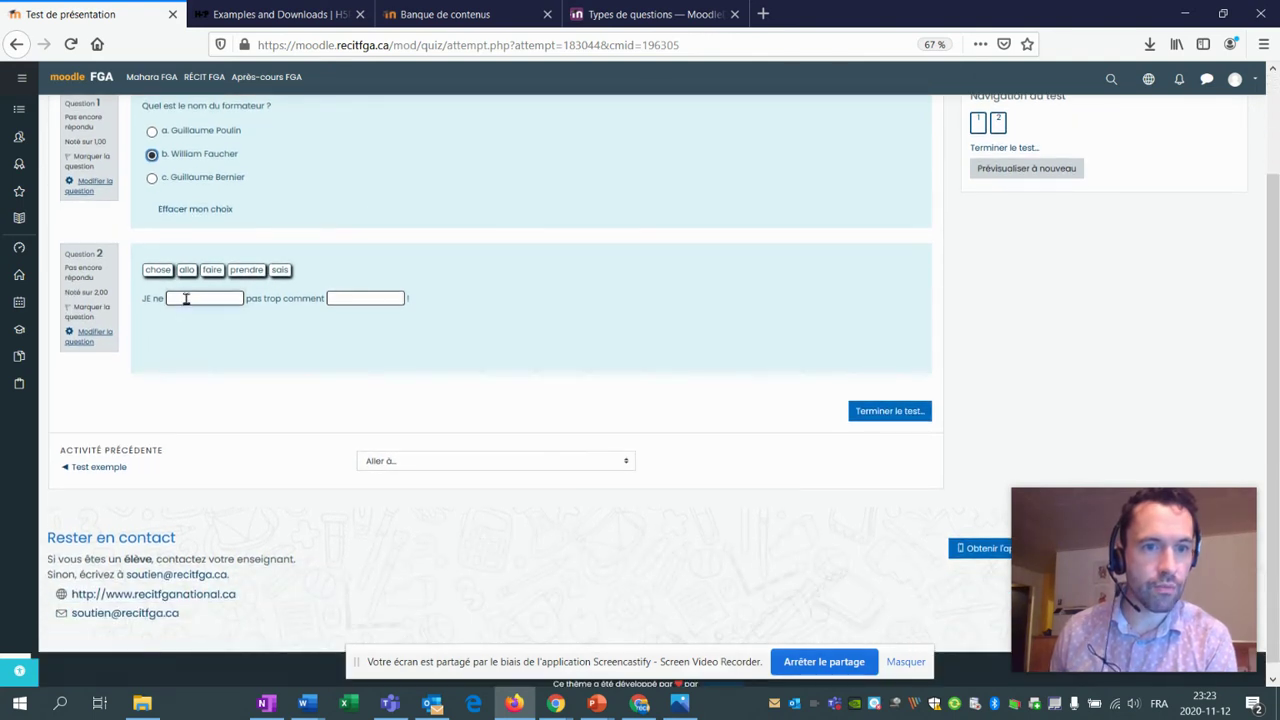
drag(186, 270, 355, 301)
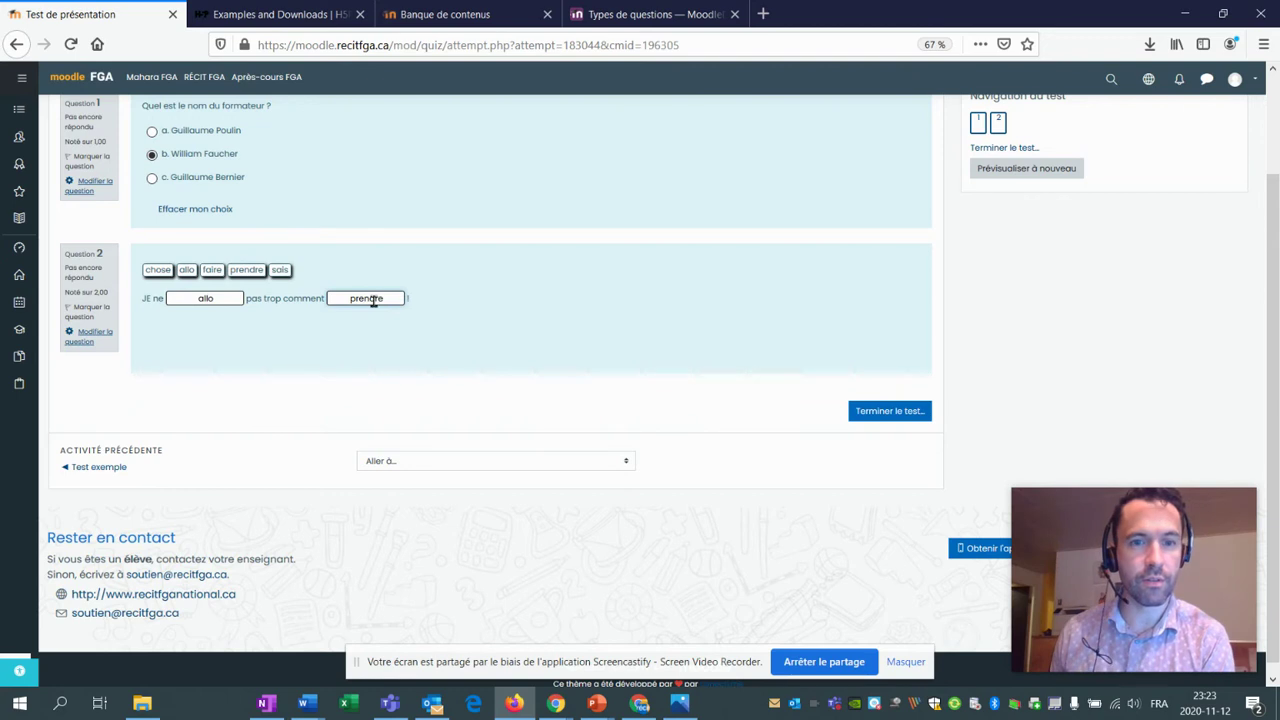
scroll(598, 316, up, 2)
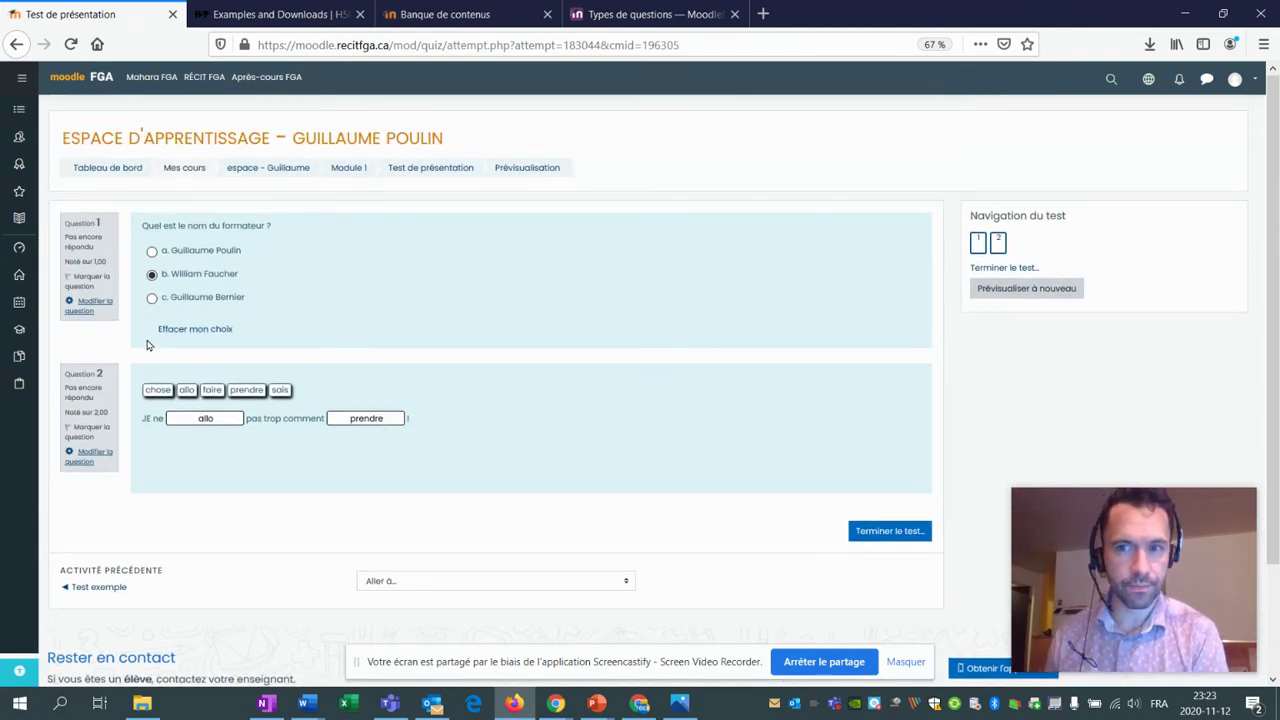
Finish the preview attempt and submit all its answers.
click(889, 534)
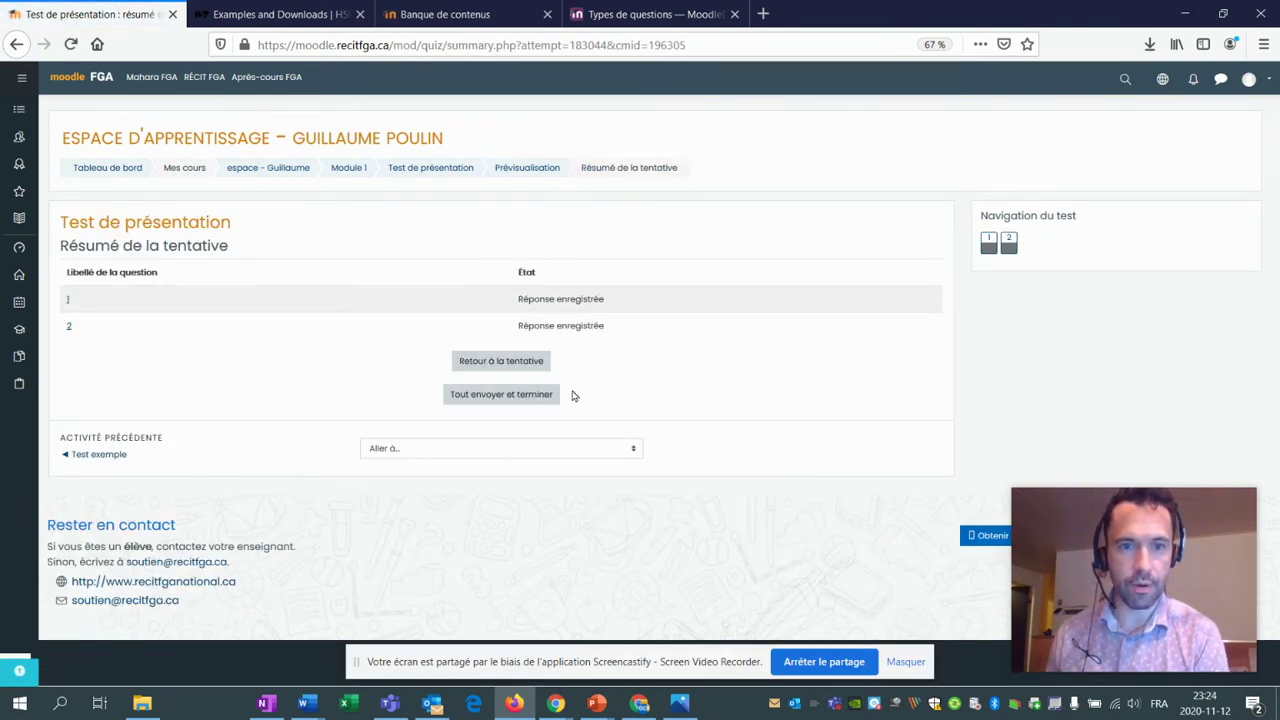
click(489, 396)
click(639, 450)
Examine the attempt's review: the grade, the feedback and the correct answers given for both questions.
scroll(600, 410, down, 1)
scroll(600, 410, down, 3)
scroll(590, 417, up, 5)
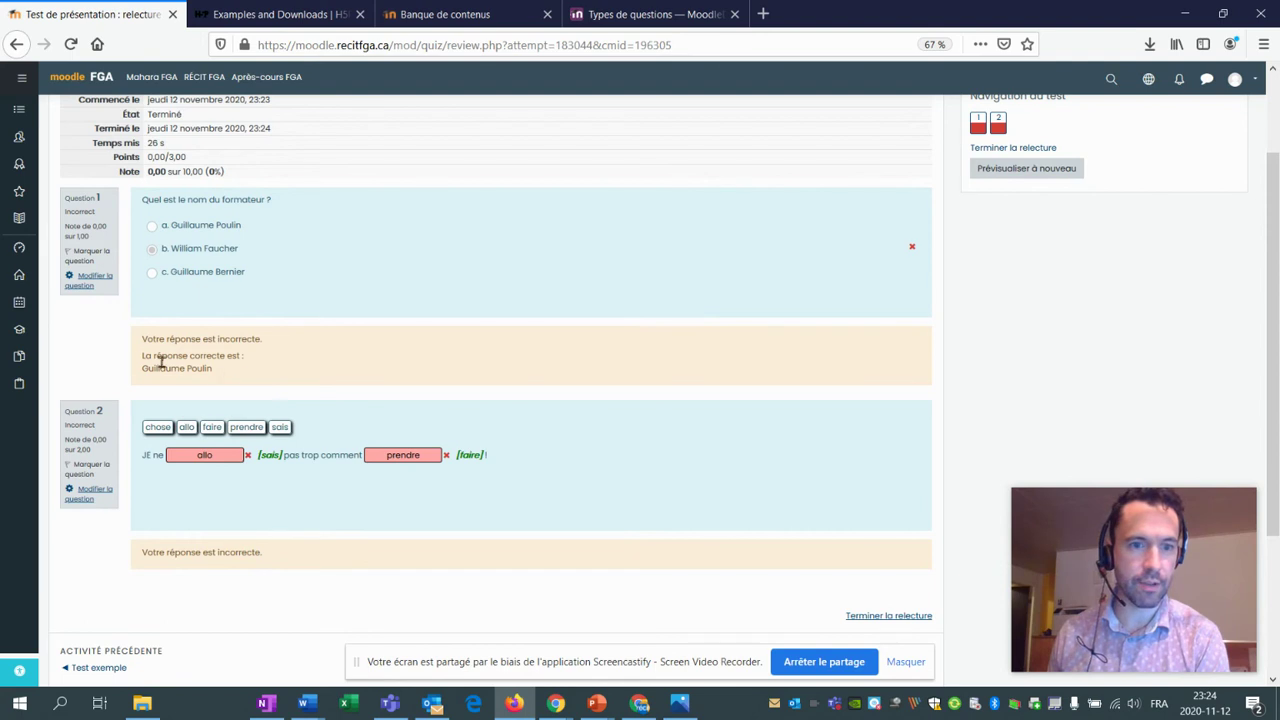
scroll(310, 401, down, 1)
scroll(310, 401, down, 1)
drag(287, 437, 134, 430)
click(325, 429)
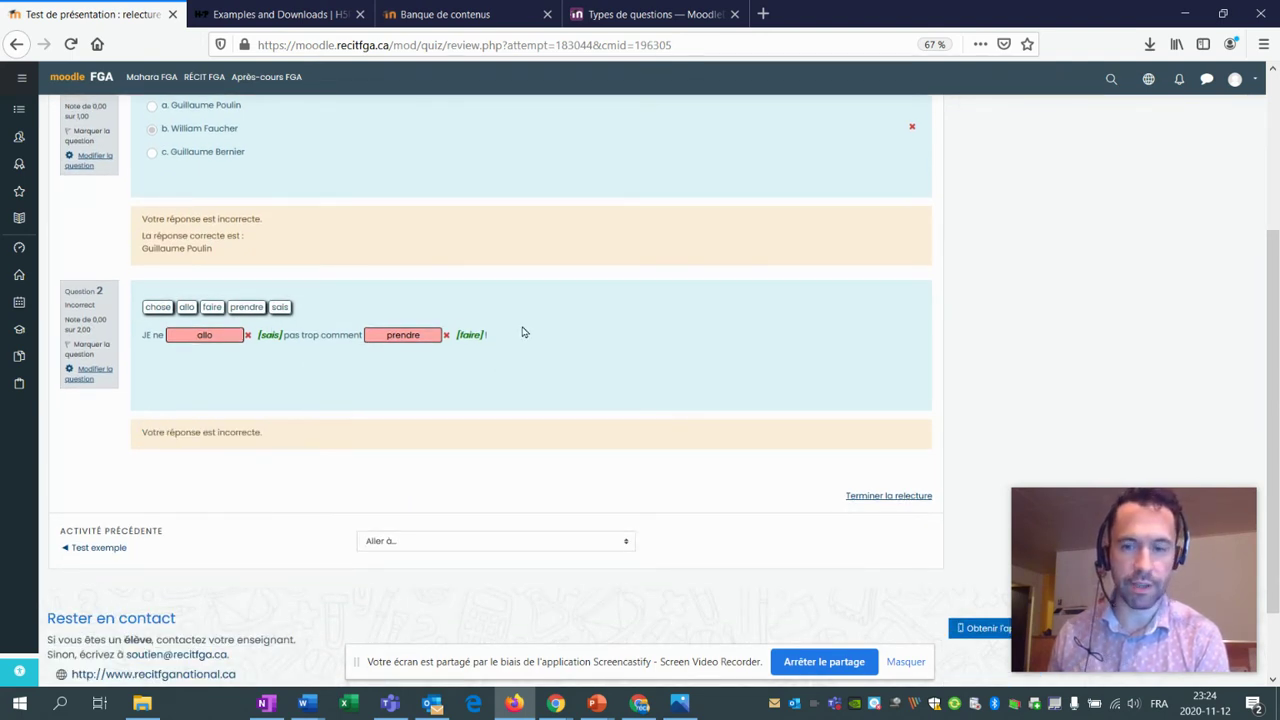
scroll(373, 356, up, 2)
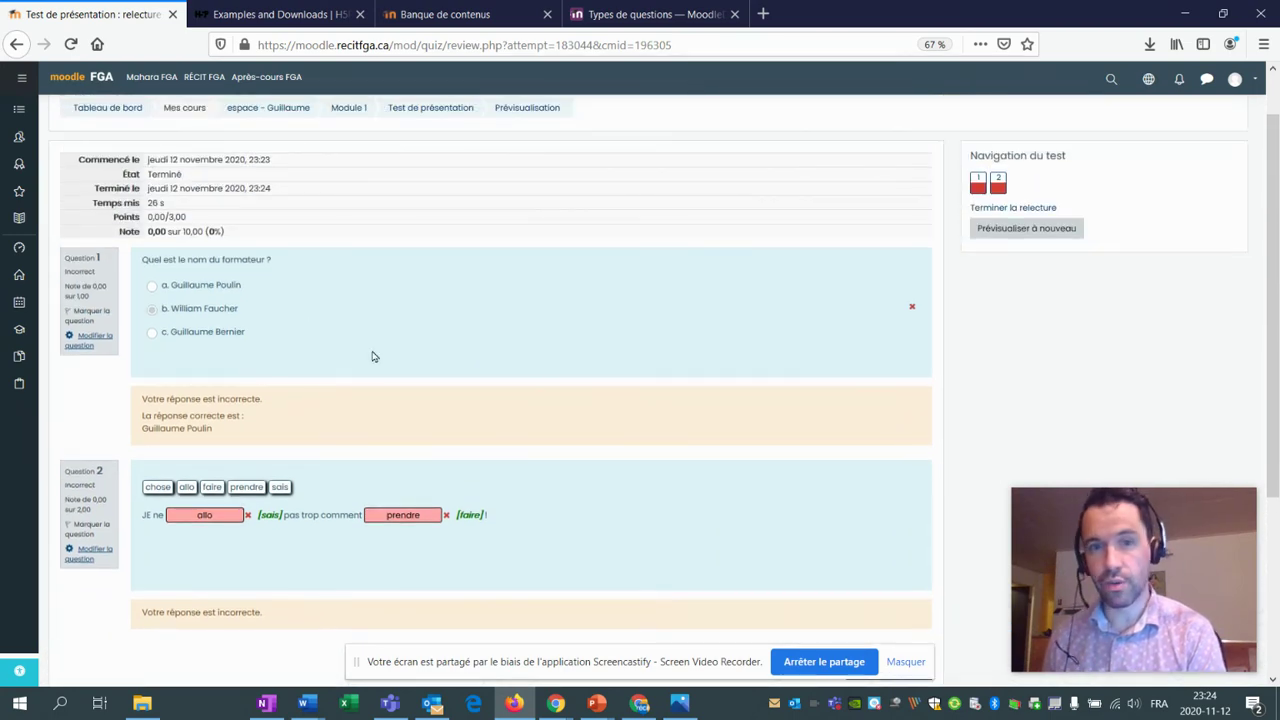
scroll(616, 373, up, 1)
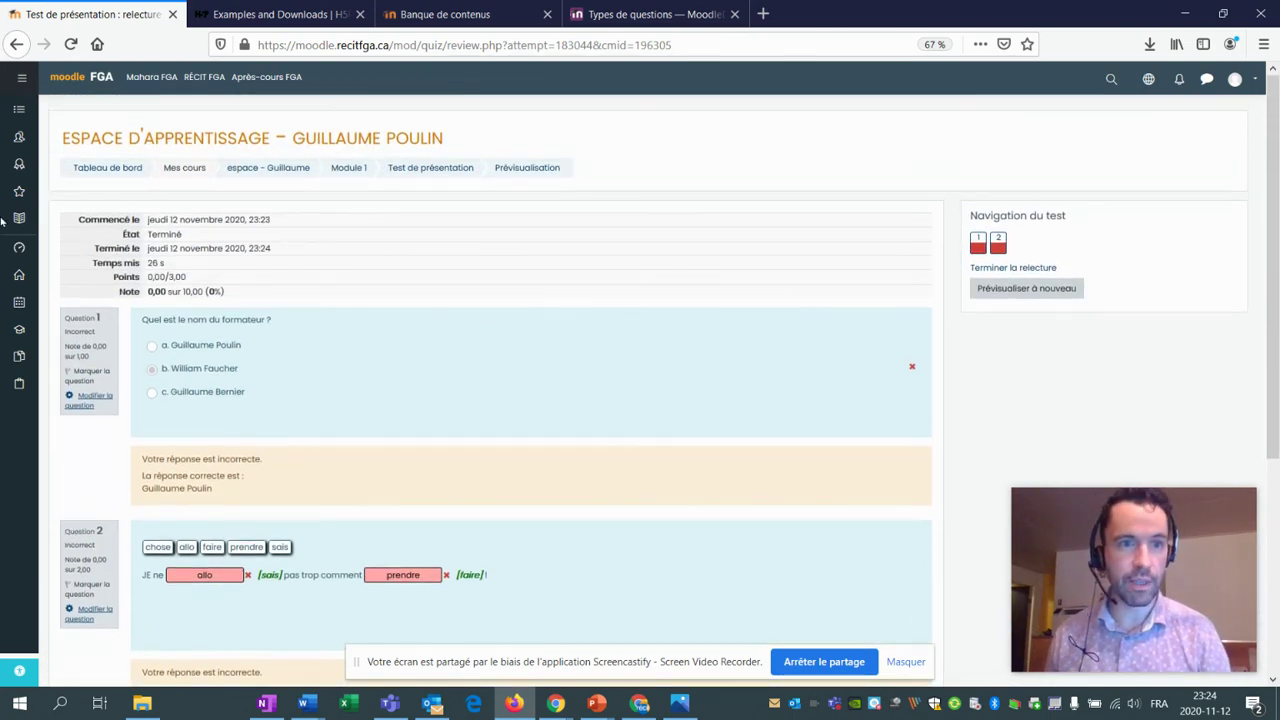
Check the course's grader report, return to the attempt's review and finish the review.
click(45, 224)
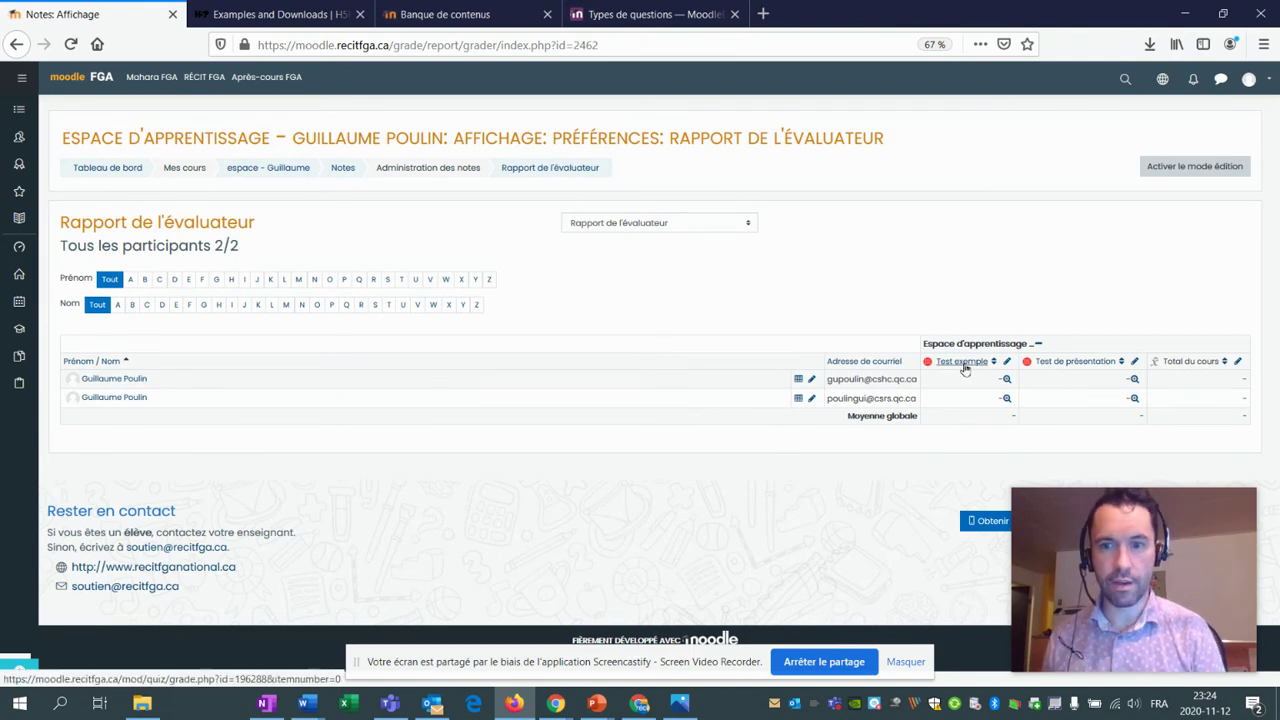
click(16, 44)
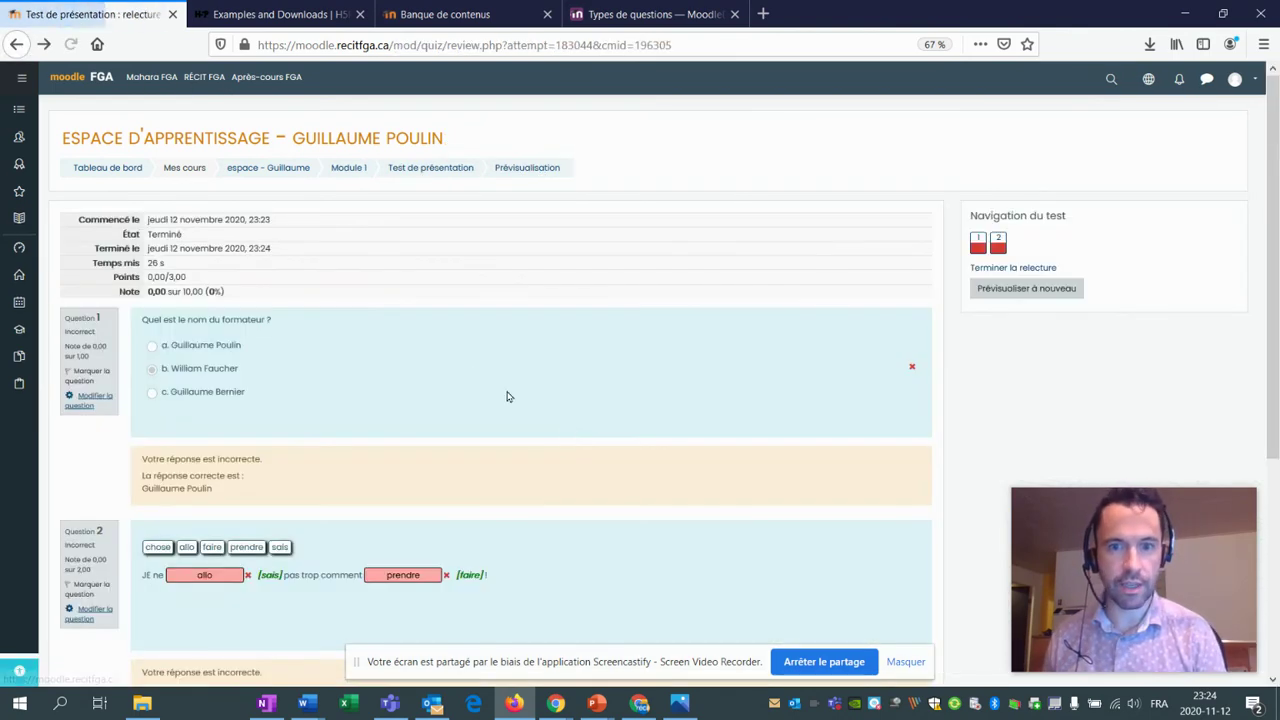
scroll(955, 340, down, 5)
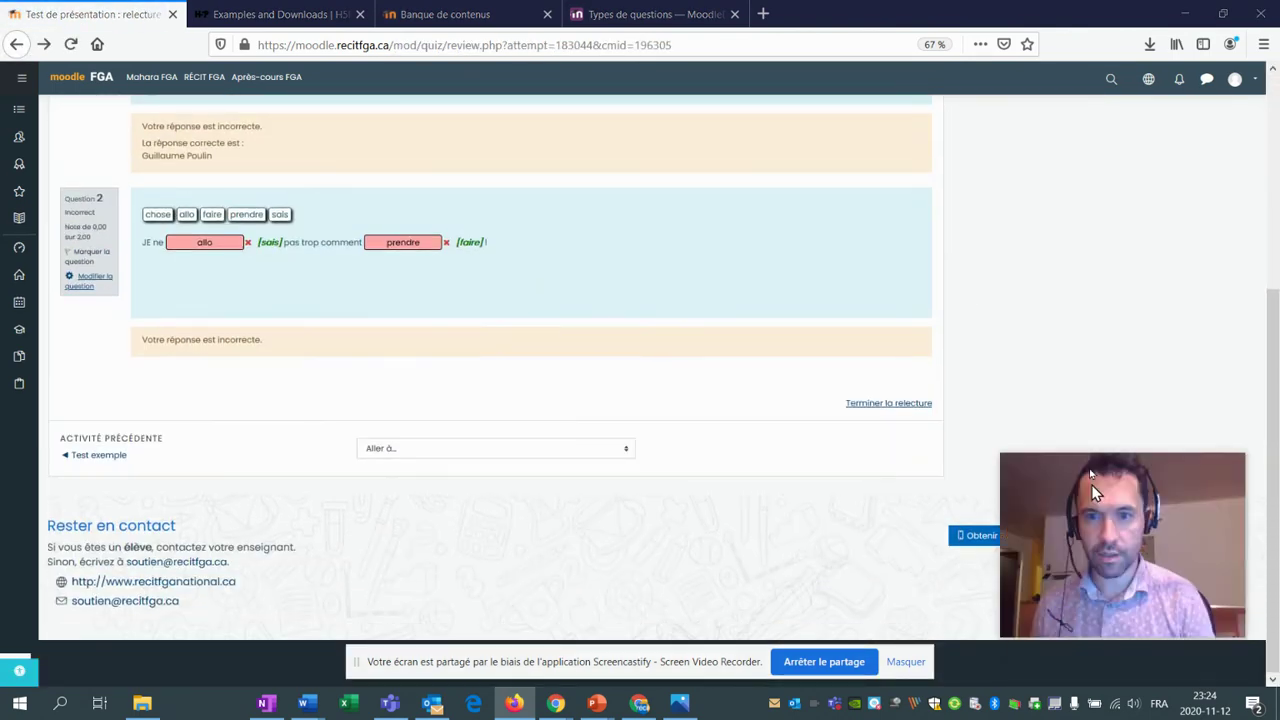
click(903, 403)
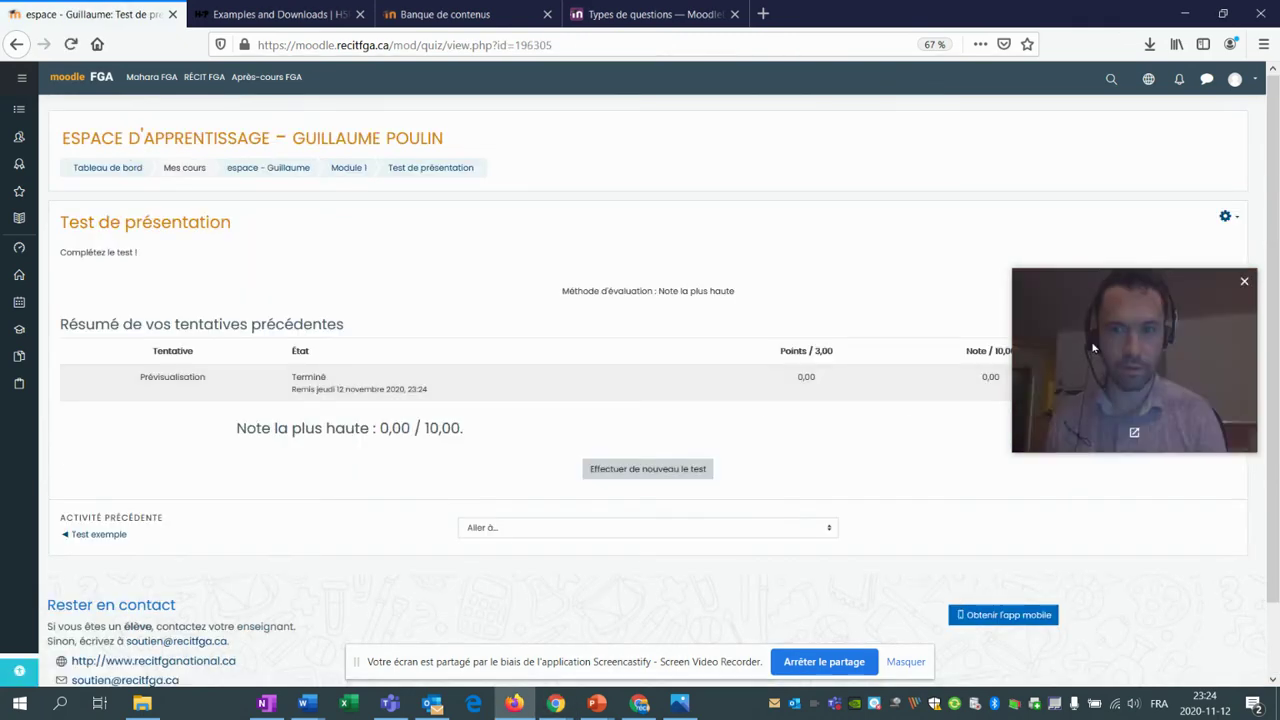
Open the grader report and inspect the first participant's results report for "Test de présentation".
click(18, 218)
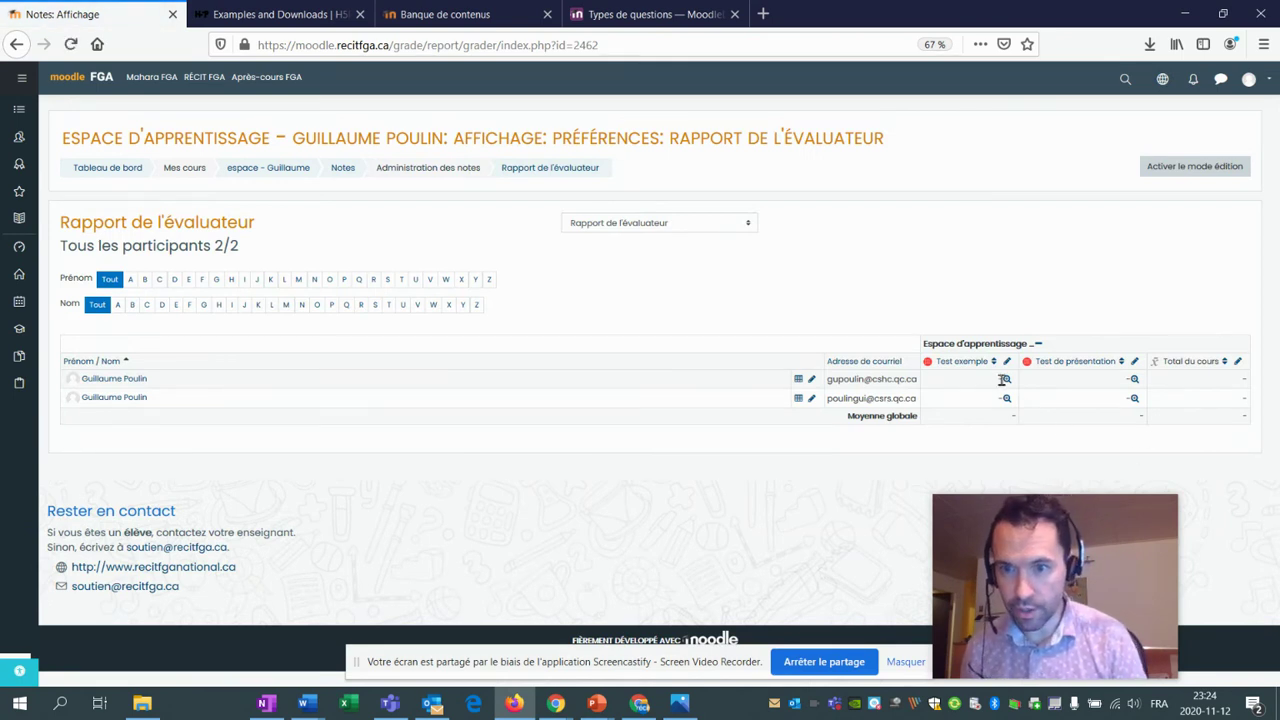
click(1134, 380)
scroll(298, 393, down, 3)
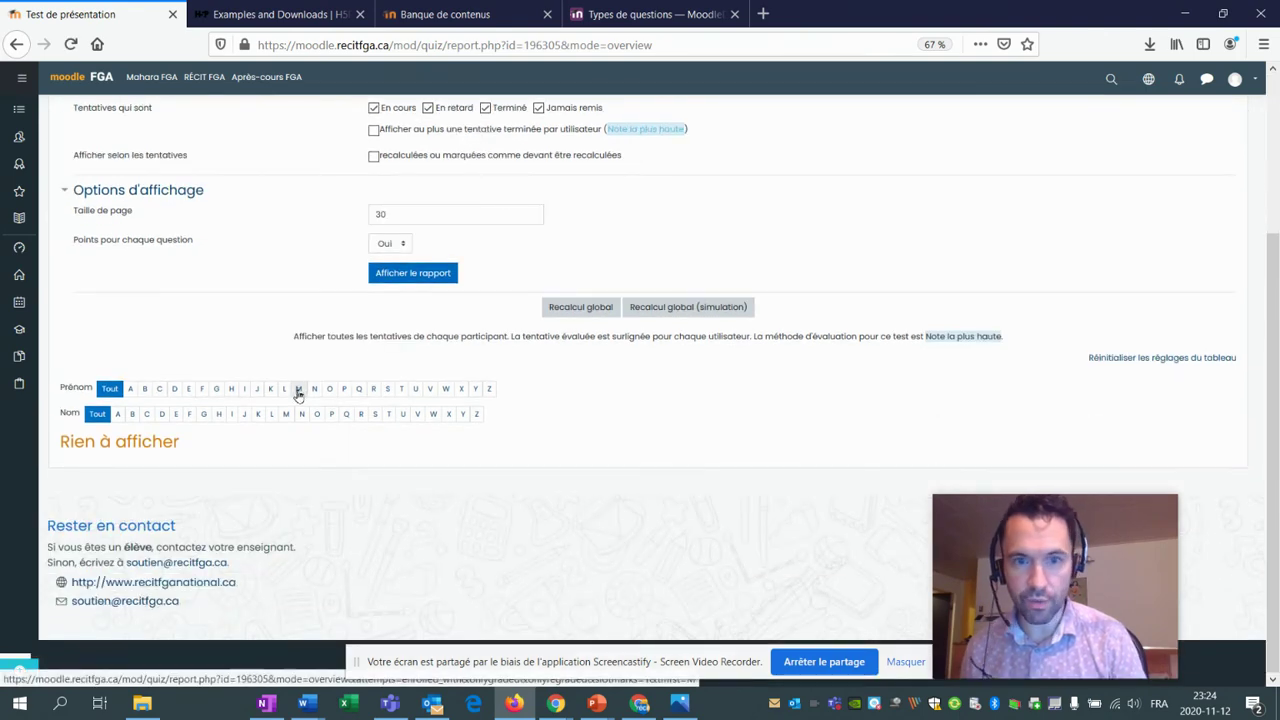
scroll(298, 393, up, 3)
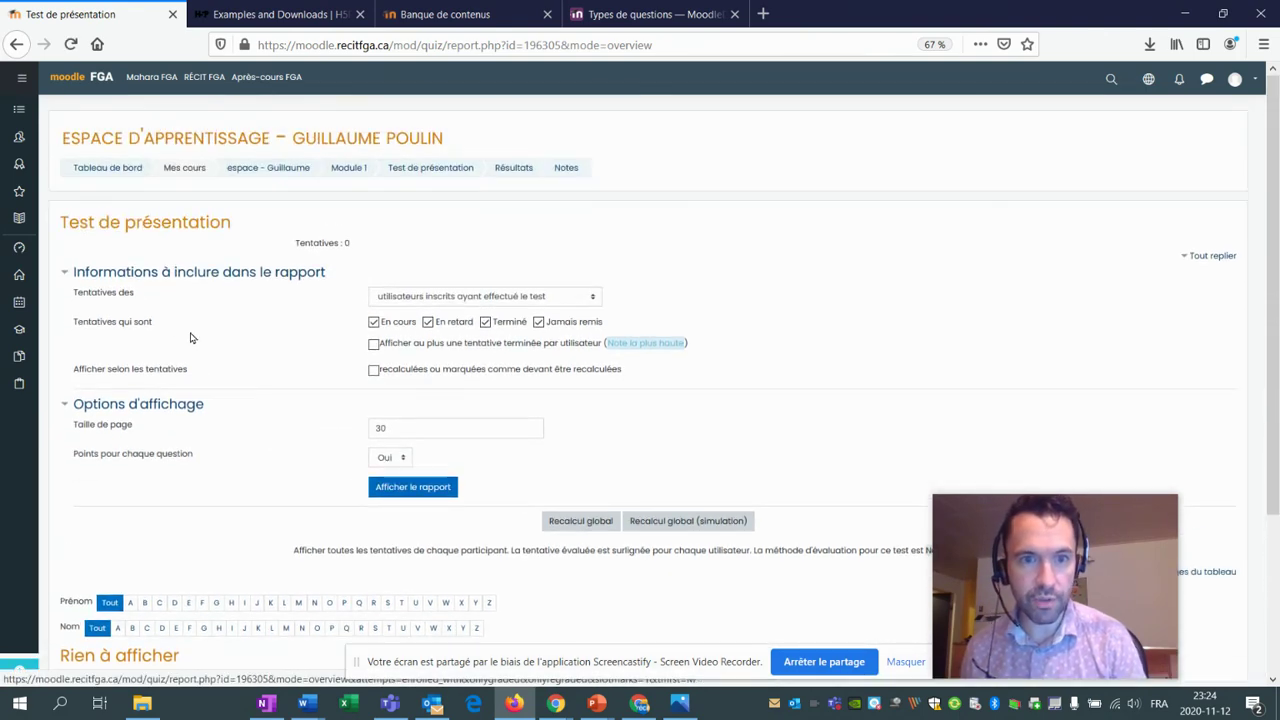
From the grader report, open the second participant's "Test de présentation" entry, examine the attempt's points and grade, and return to the report.
click(16, 46)
click(1133, 401)
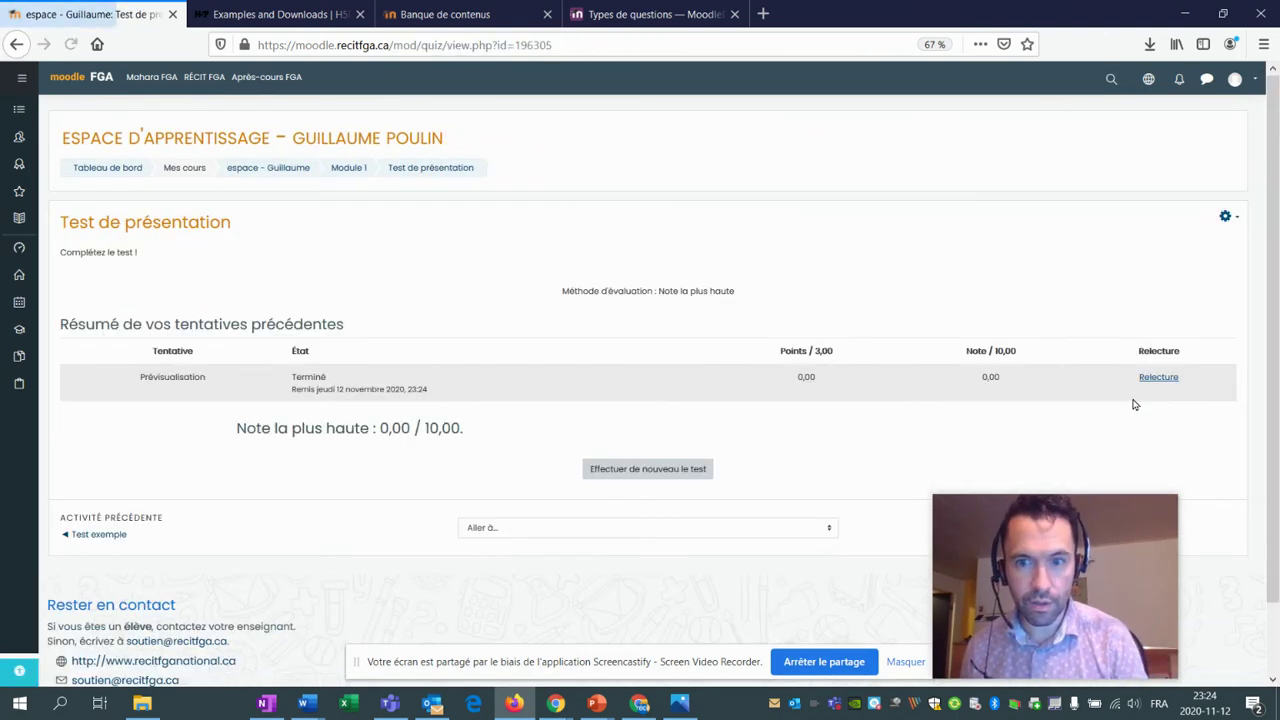
drag(754, 378, 1045, 378)
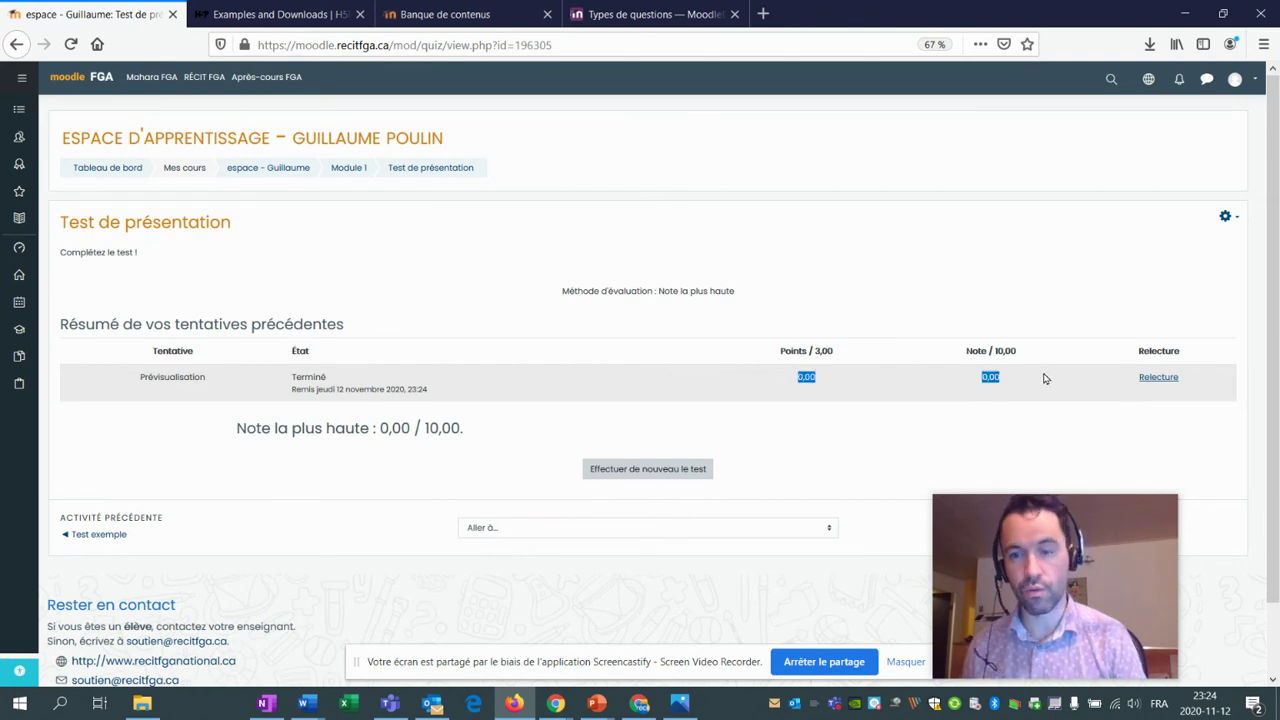
triple_click(812, 321)
click(16, 44)
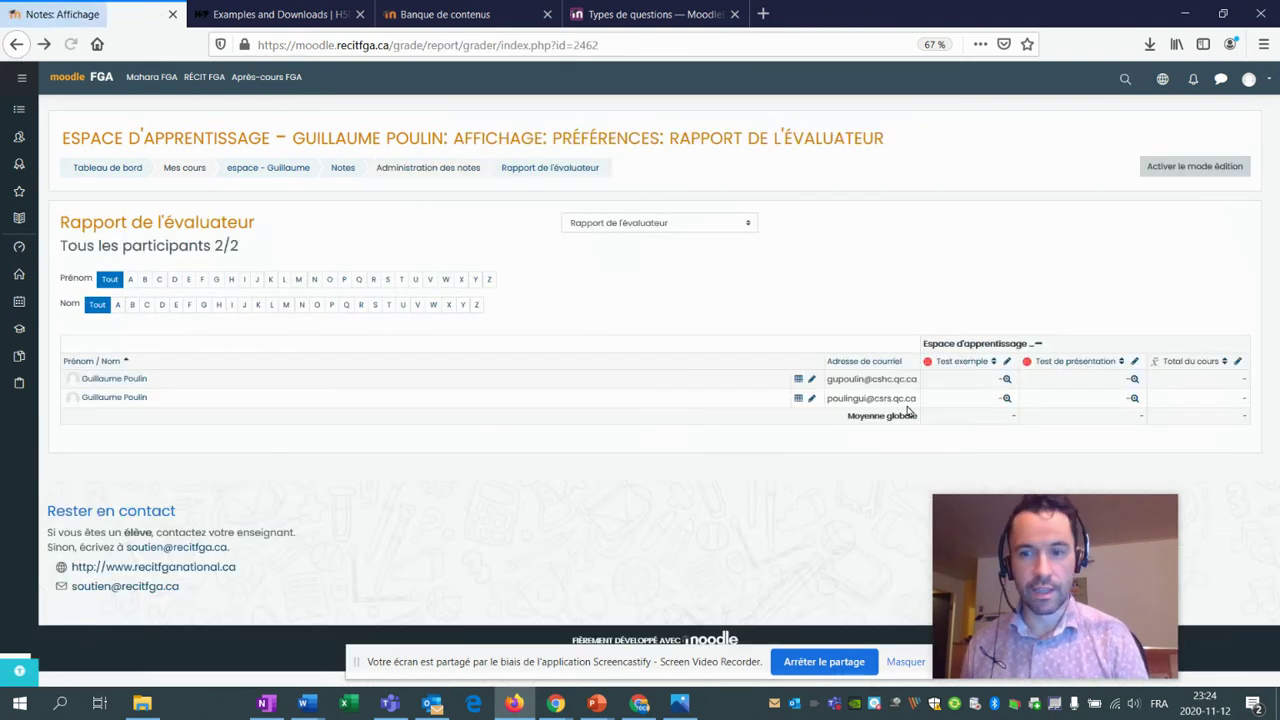
Return to the course page and look over its sections and the activities in Module 1.
click(345, 168)
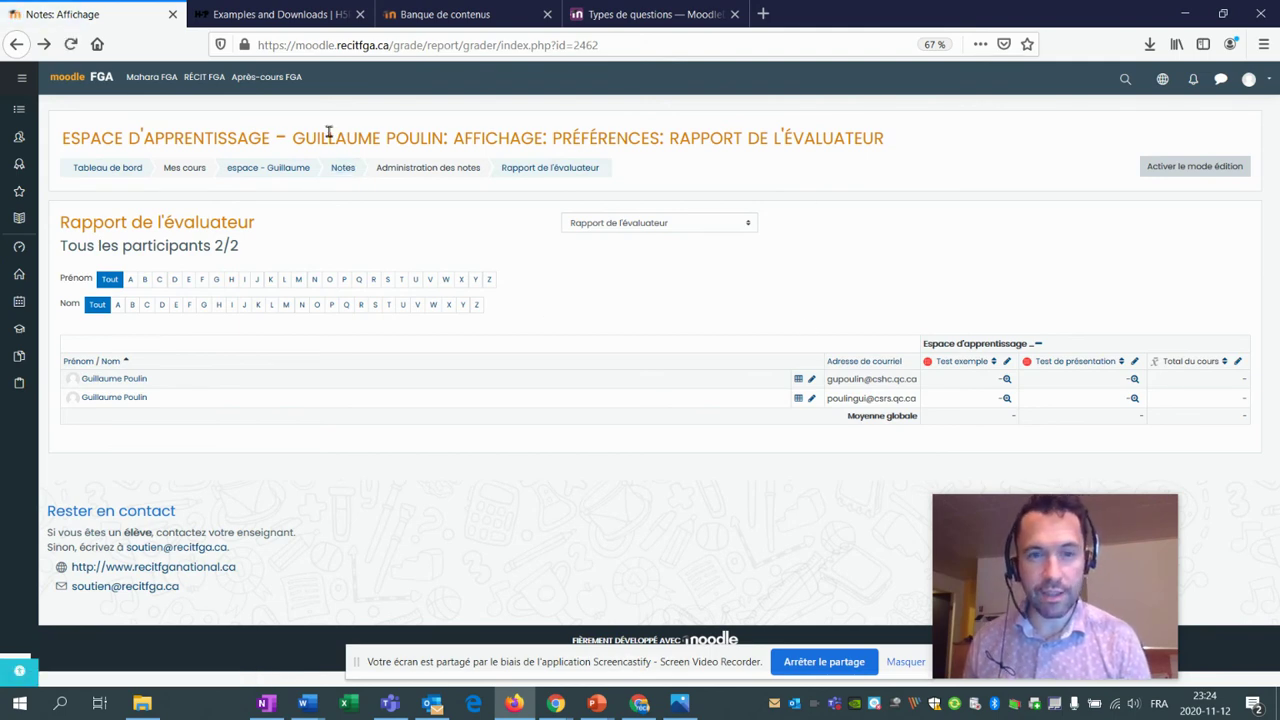
click(285, 169)
scroll(690, 352, down, 3)
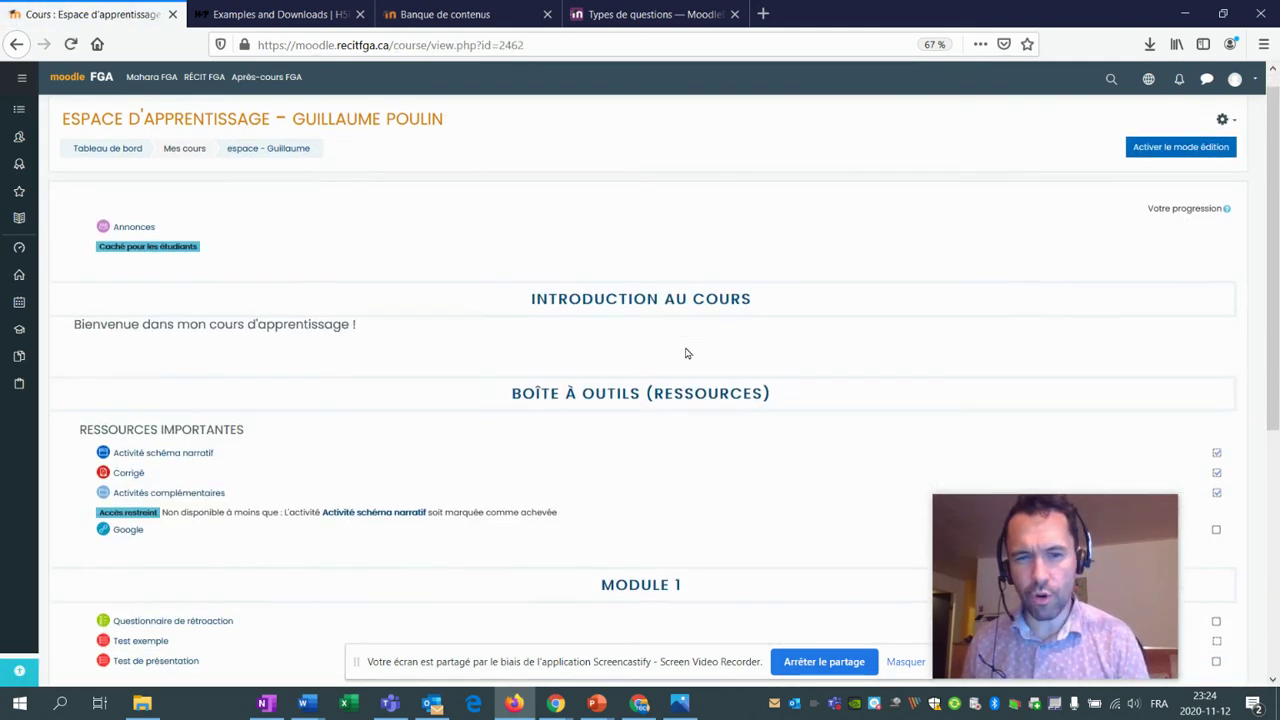
scroll(730, 360, up, 2)
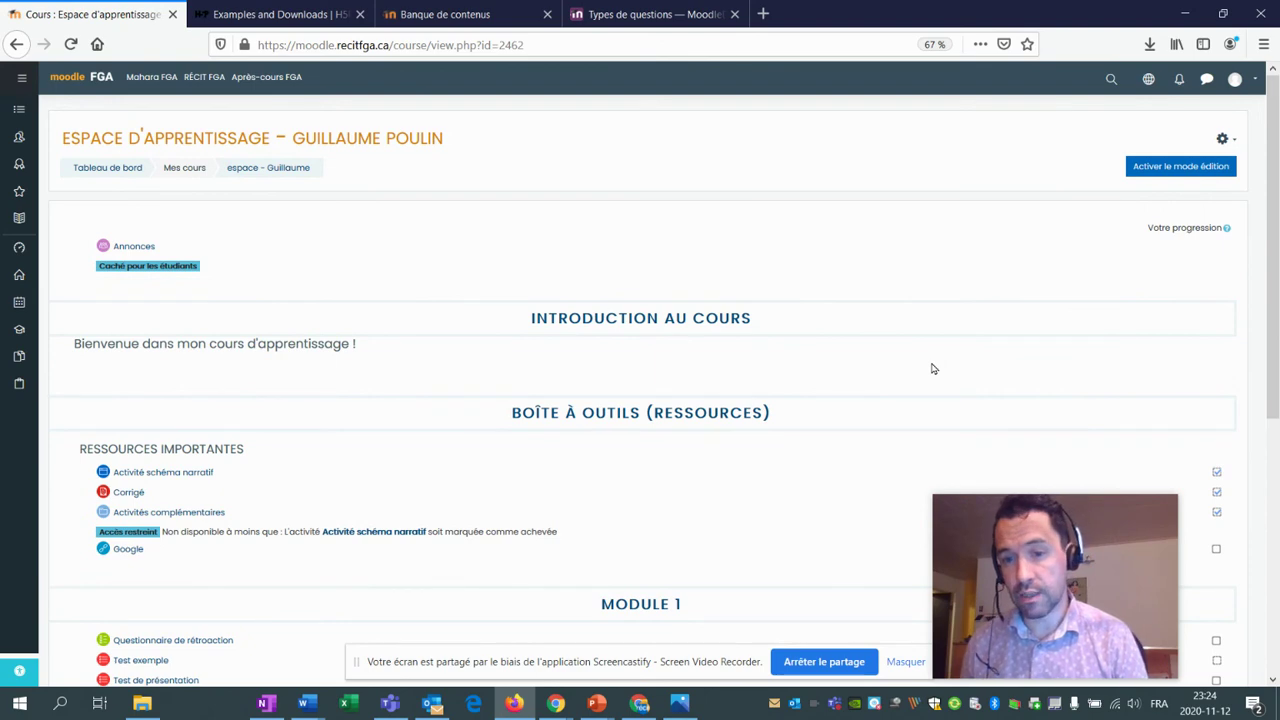
scroll(931, 369, down, 5)
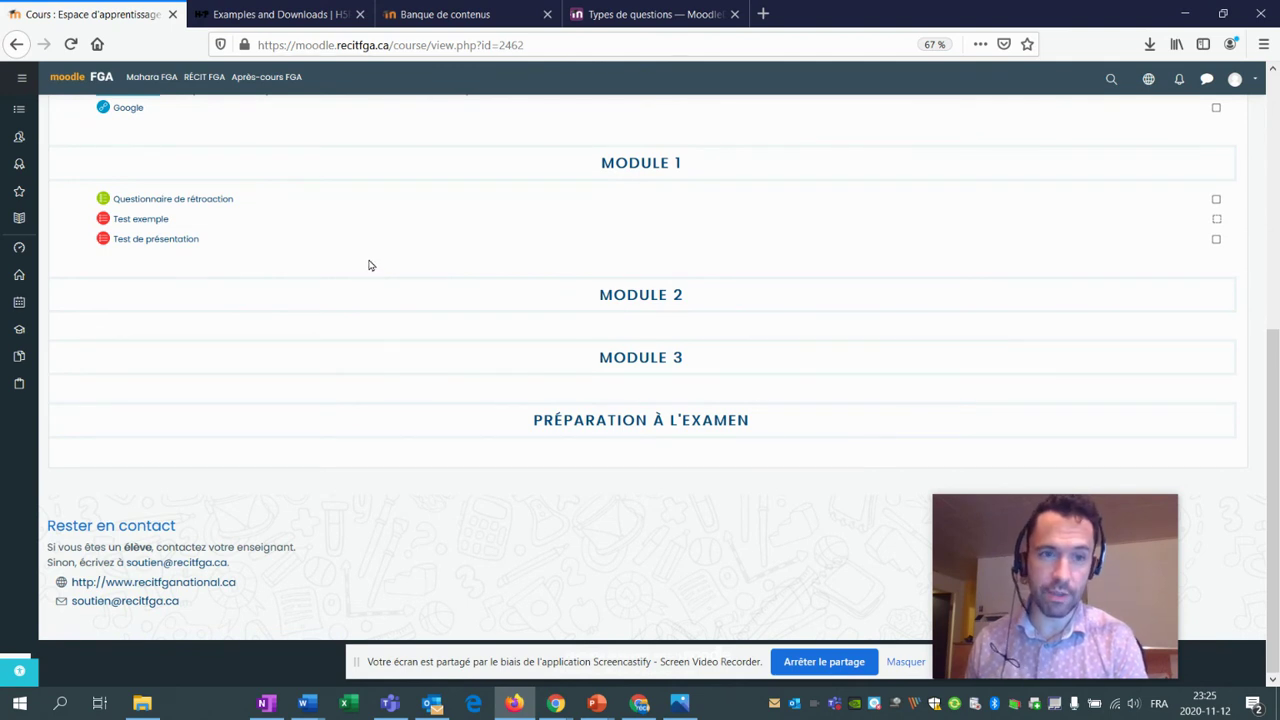
scroll(420, 260, up, 2)
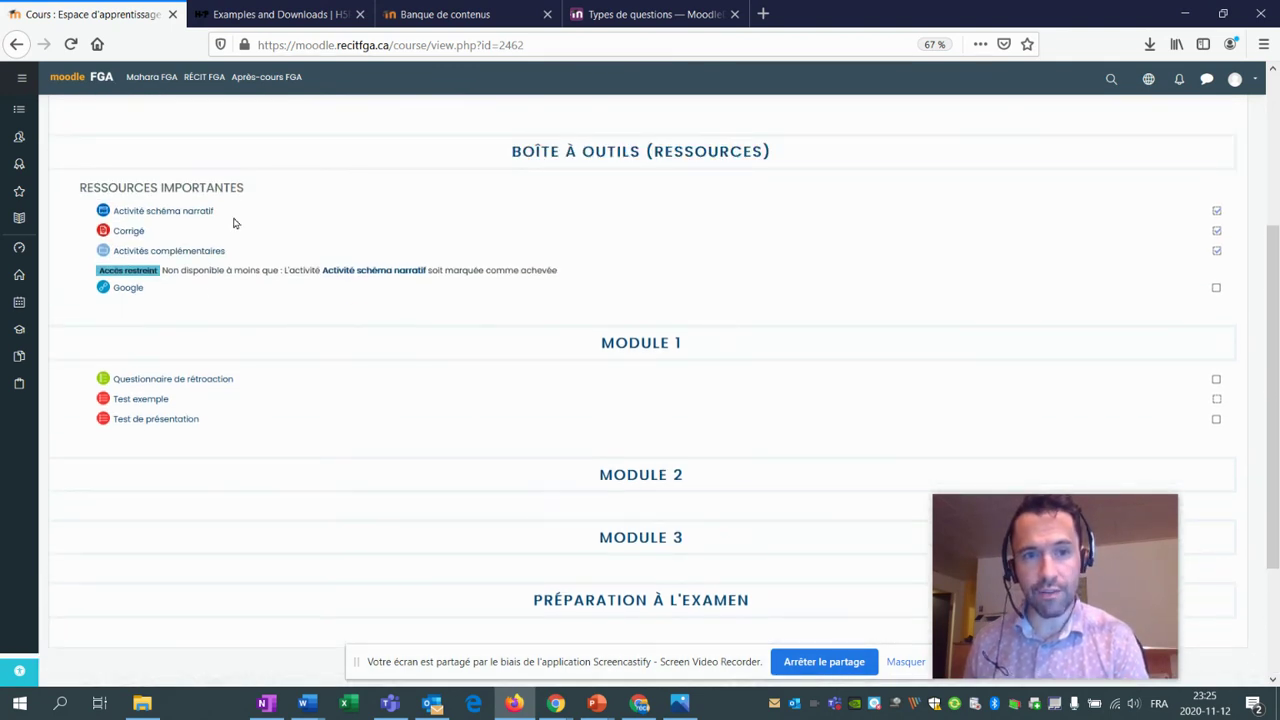
scroll(470, 420, down, 2)
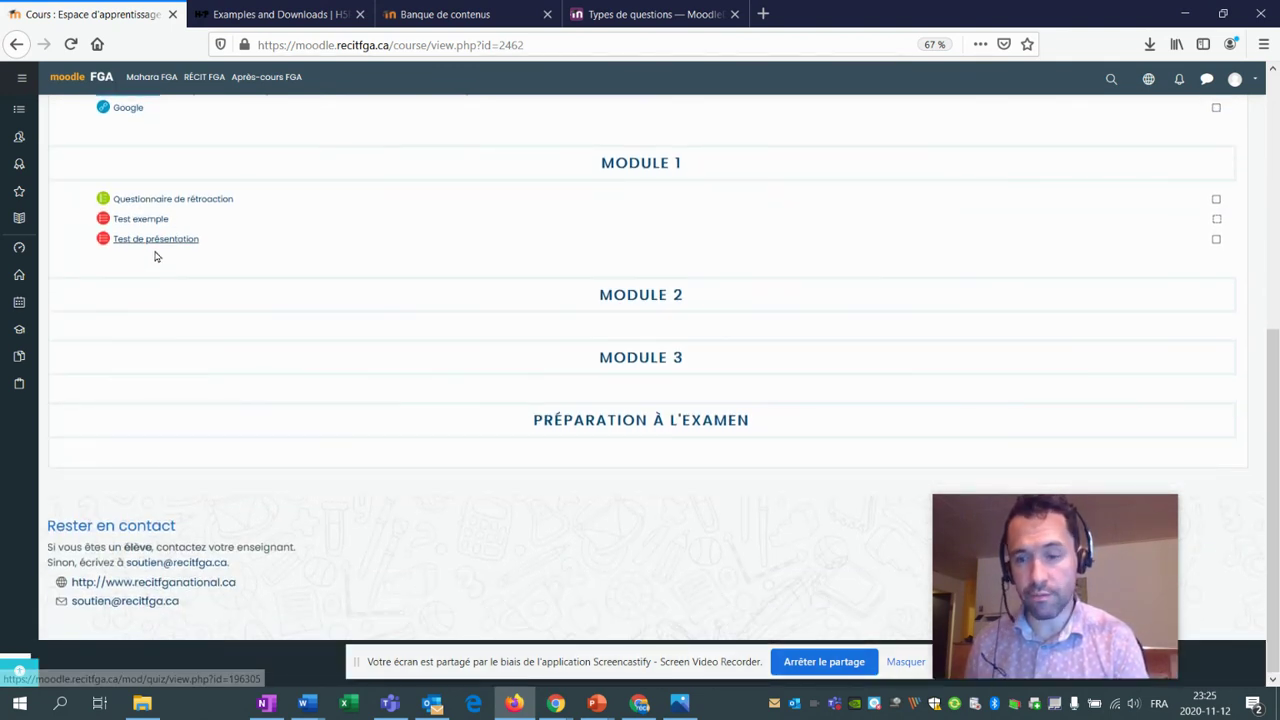
scroll(614, 320, up, 1)
scroll(614, 320, up, 1)
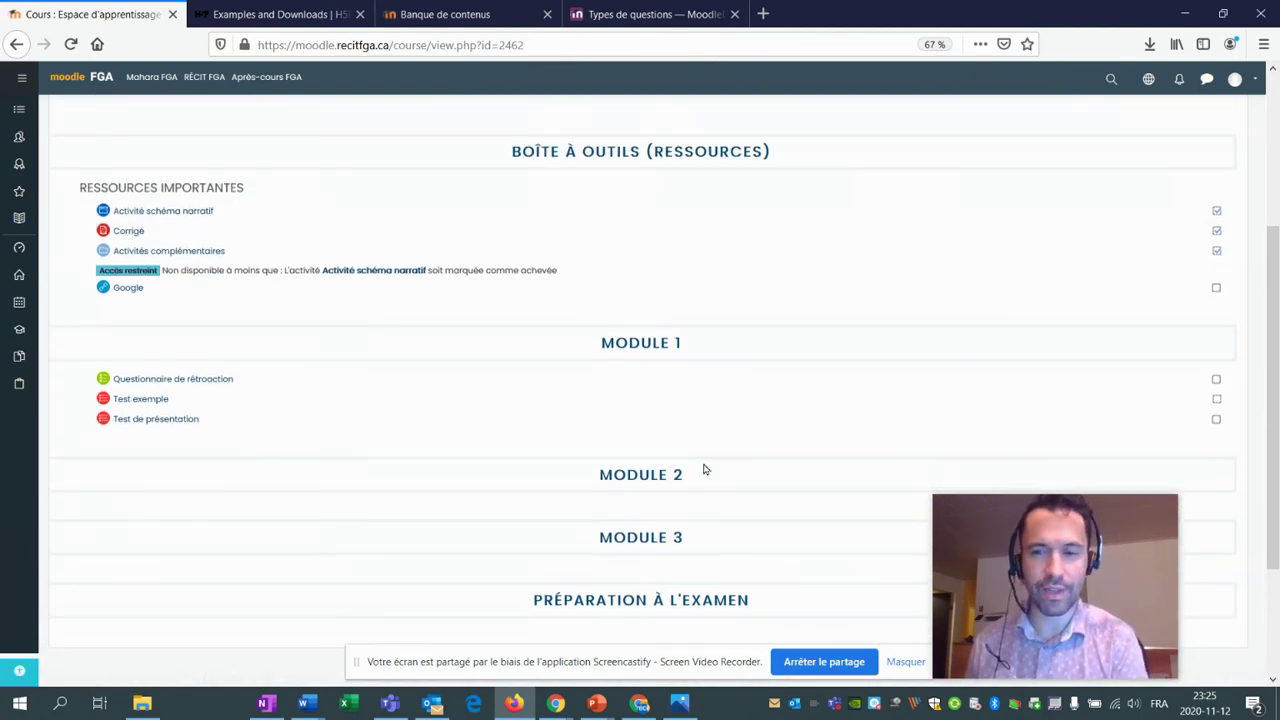